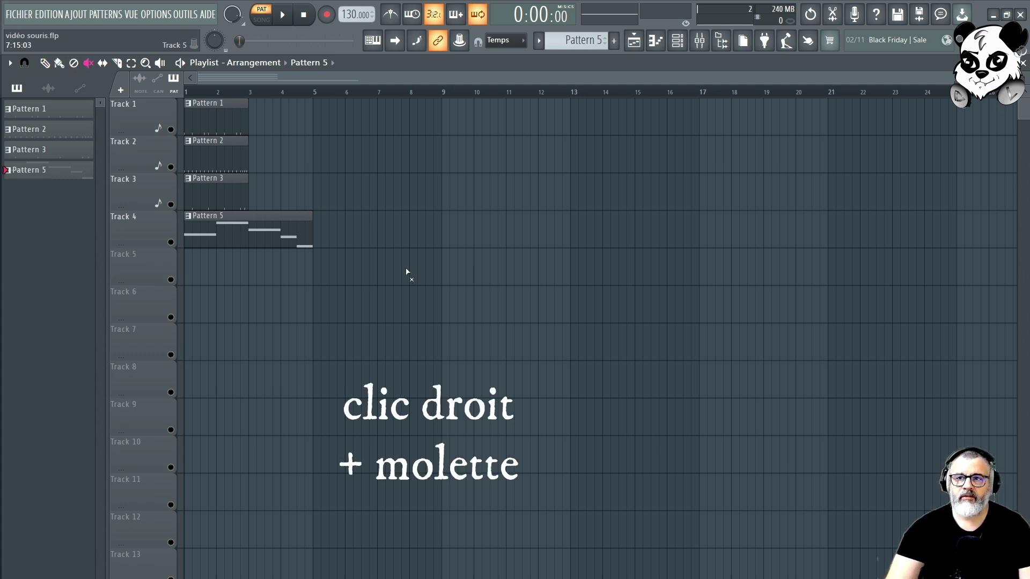
Step: Switch the playlist's editing mode to the Paint tool
scroll(408, 272, "up", 3)
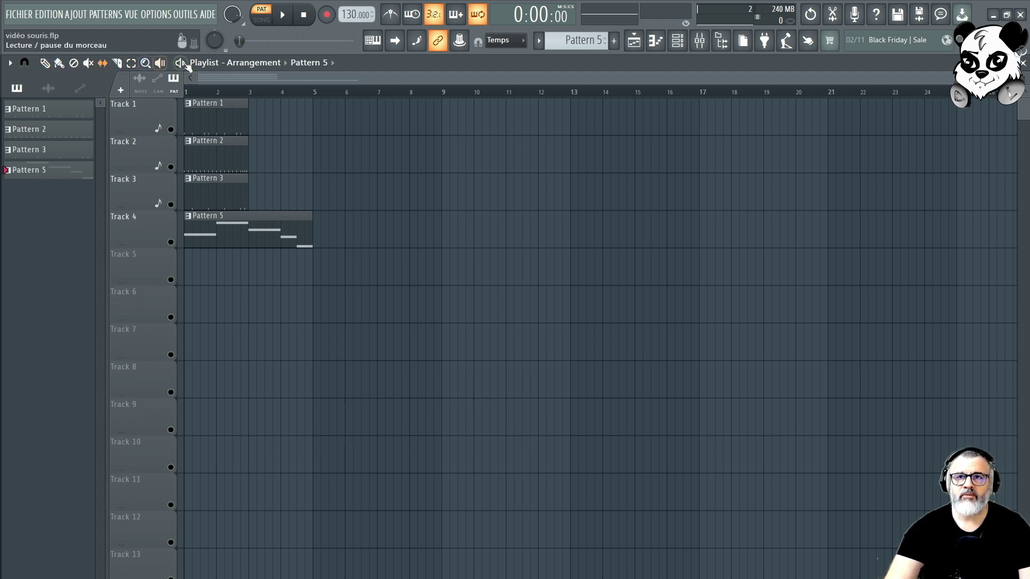
scroll(411, 294, "up", 3)
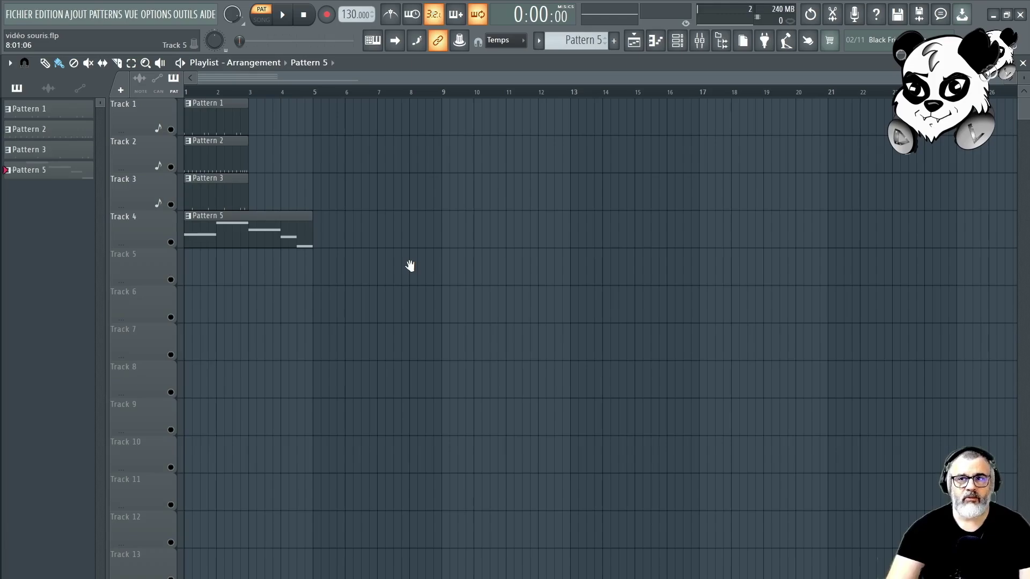
right_click(410, 266)
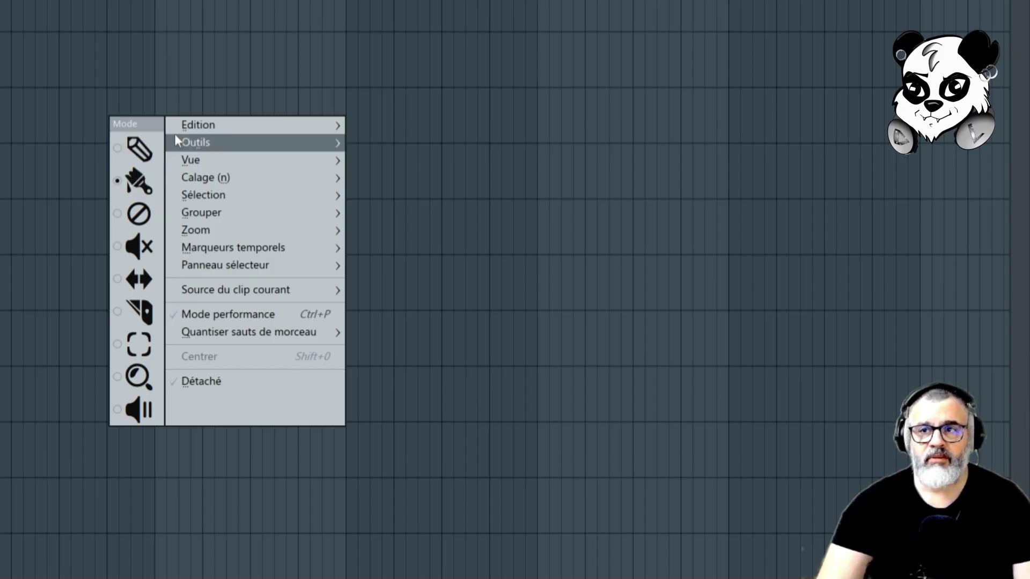
mouse_move(412, 82)
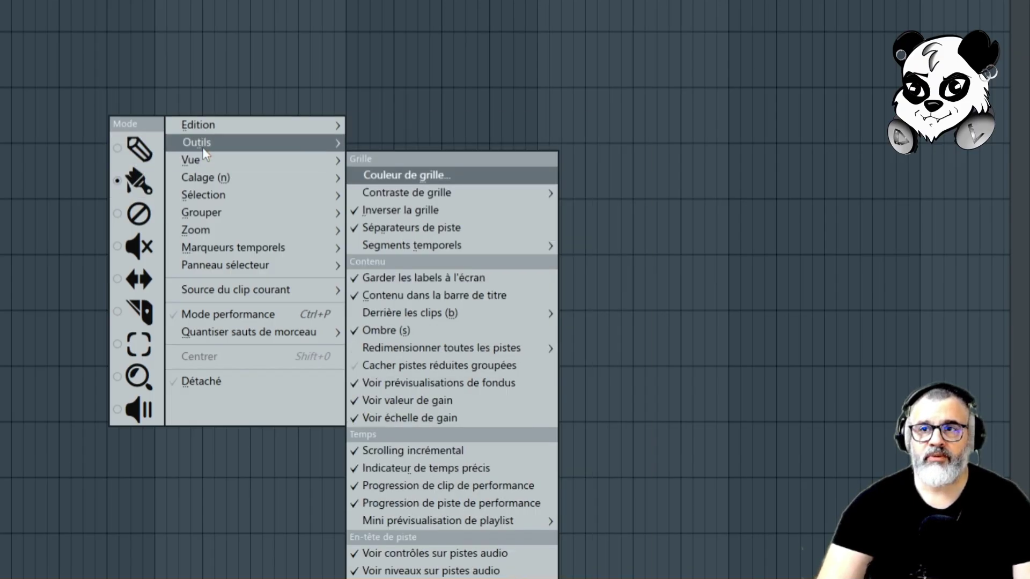
mouse_move(214, 166)
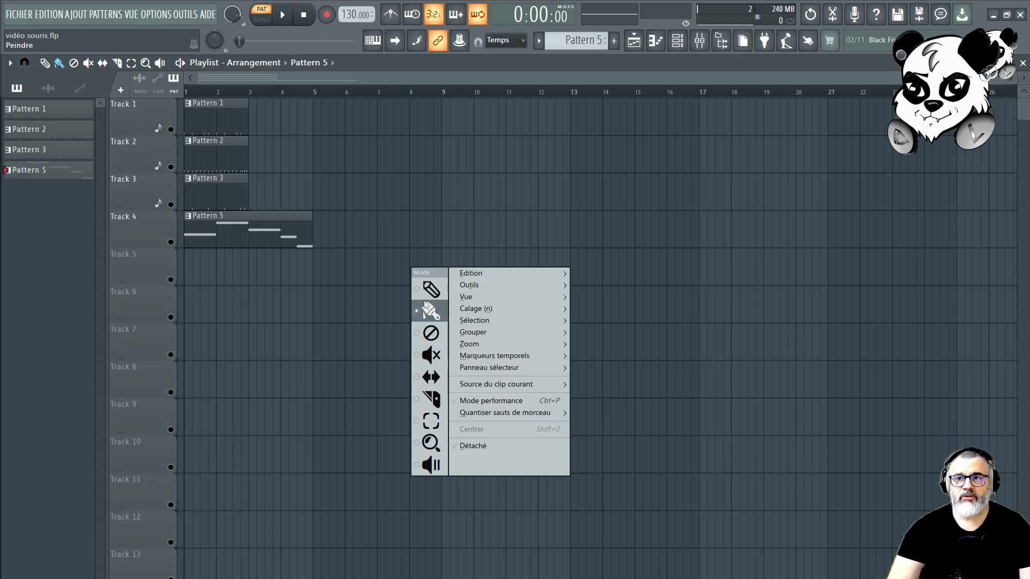
left_click(301, 291)
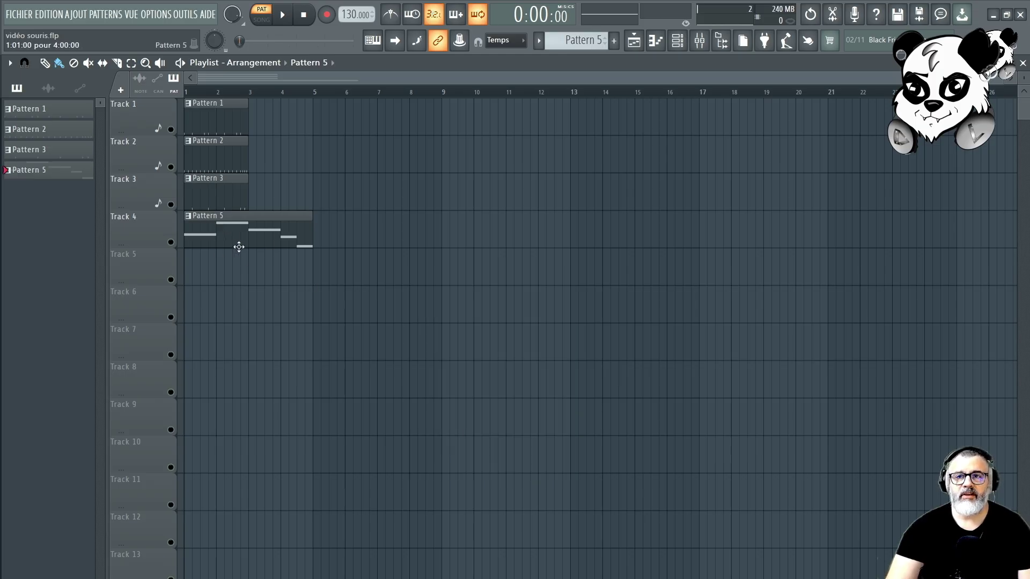
Step: Try repeating the Pattern 5 clip along Track 4, with copies at bars 5 and 9
left_click(315, 234)
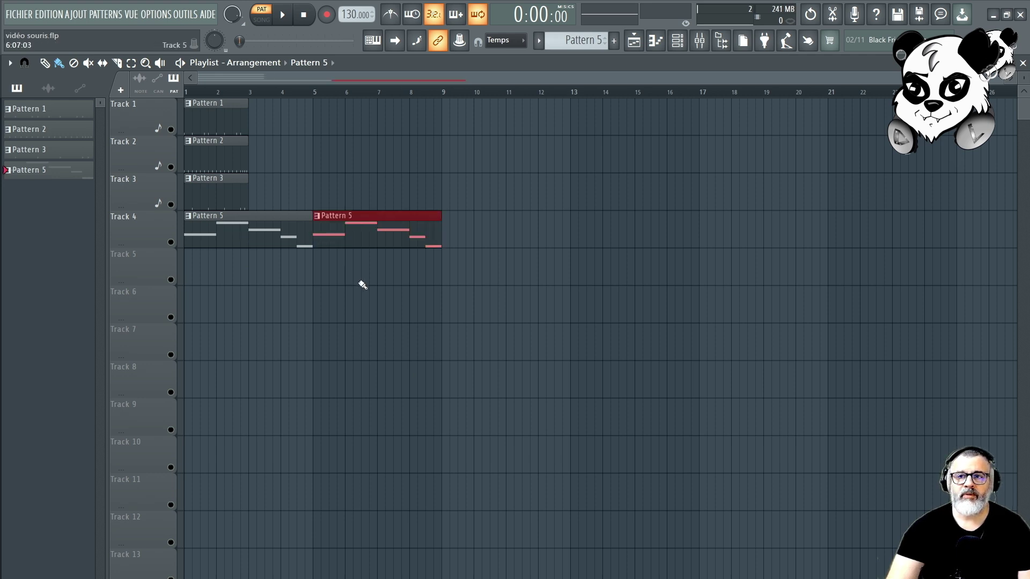
right_click(333, 240)
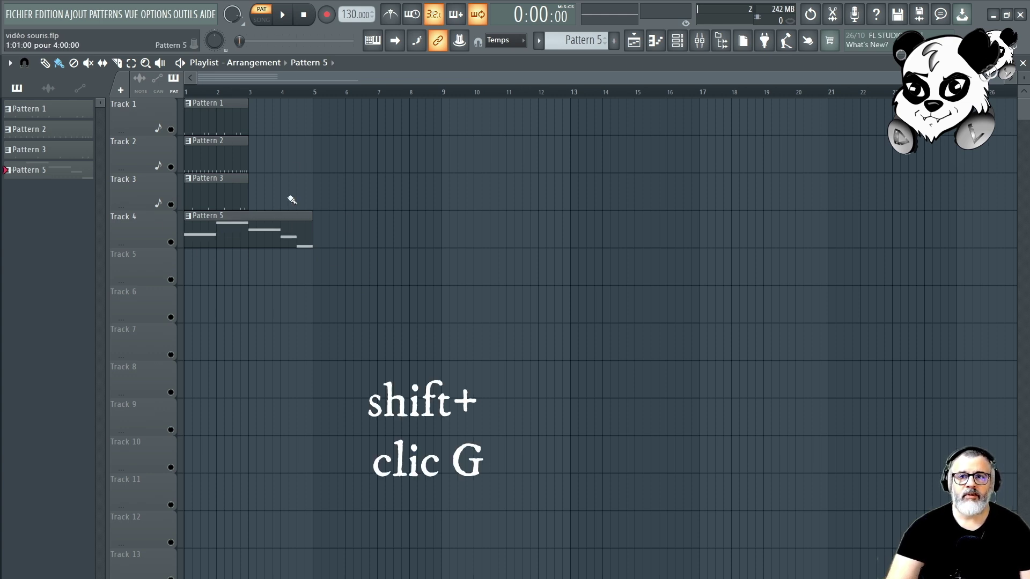
left_click_drag(245, 236, 501, 239)
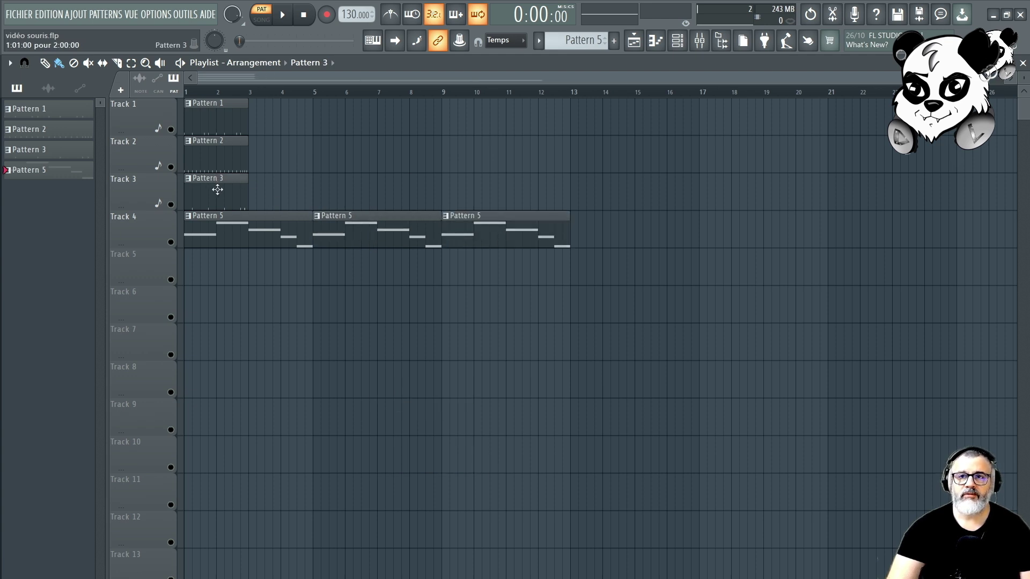
Step: Try duplicating the Pattern 3 clip to bar 3 on Track 3 and the Pattern 5 clip to bar 5 on Track 4
left_click_drag(219, 189, 281, 193)
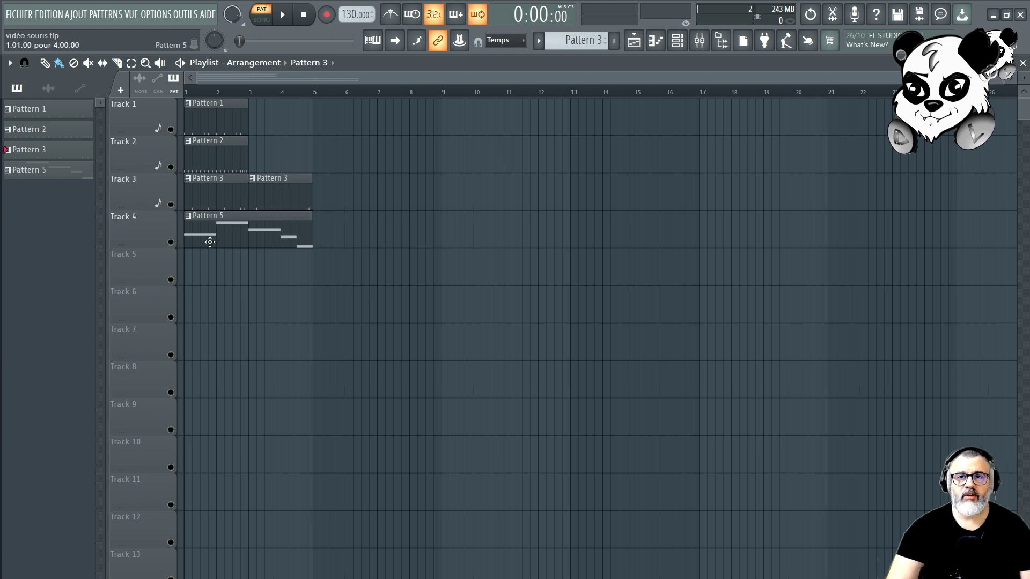
left_click_drag(210, 241, 339, 242)
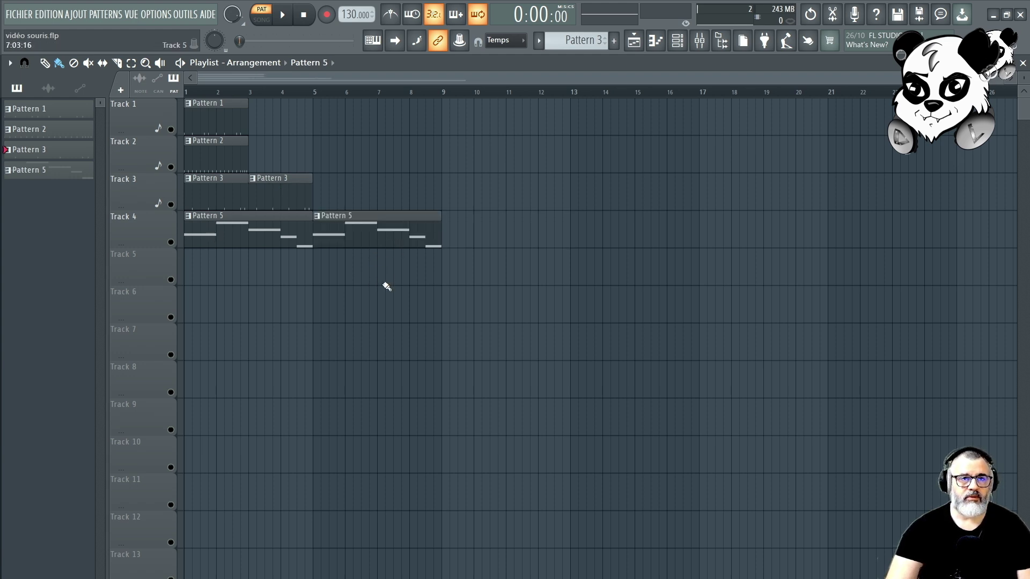
left_click(292, 238)
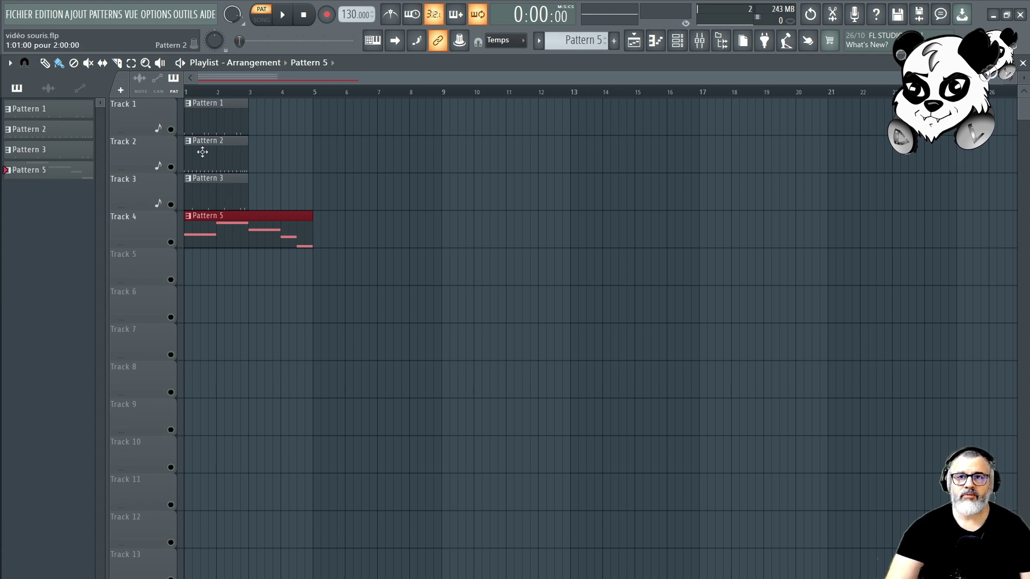
Step: Select the Pattern 1, Pattern 2 and Pattern 3 clips together and duplicate them to bar 3
left_click(273, 118, "ctrl")
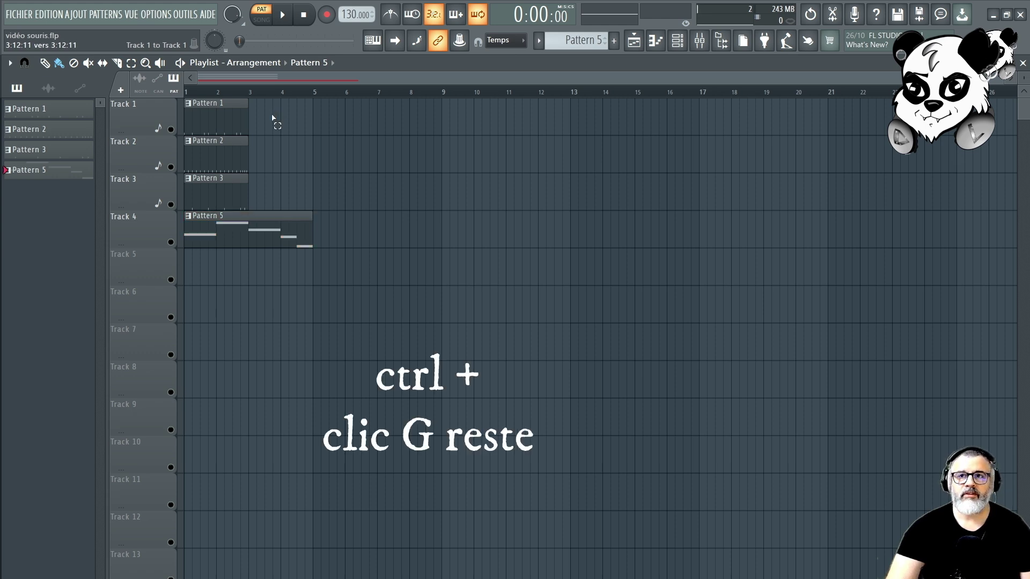
left_click_drag(273, 118, 238, 208)
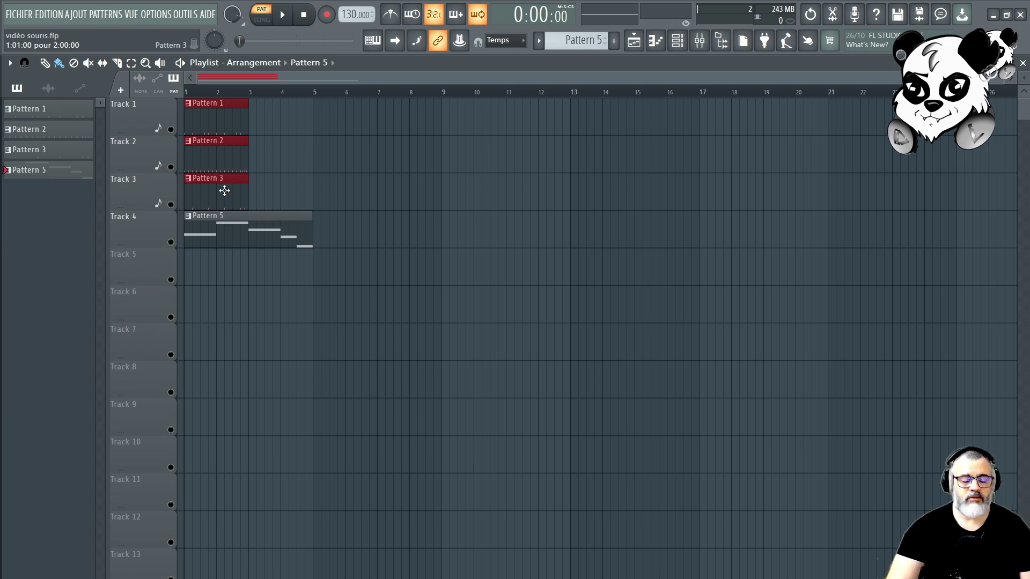
left_click_drag(224, 190, 288, 191)
Step: Select all clips on Tracks 1 to 4, duplicate them to bar 5, and clear the selection
left_click_drag(353, 107, 201, 225)
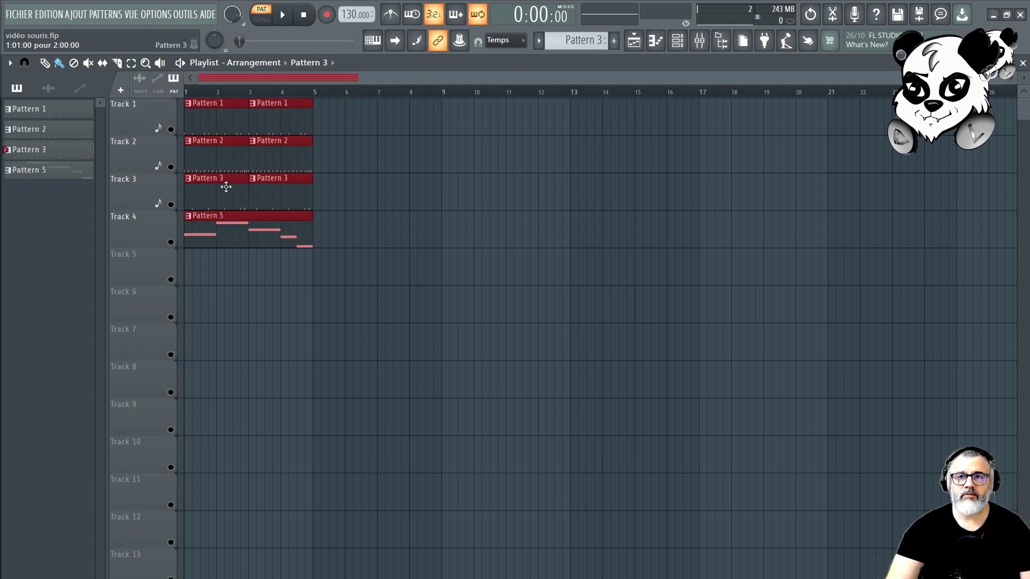
left_click_drag(227, 191, 355, 194)
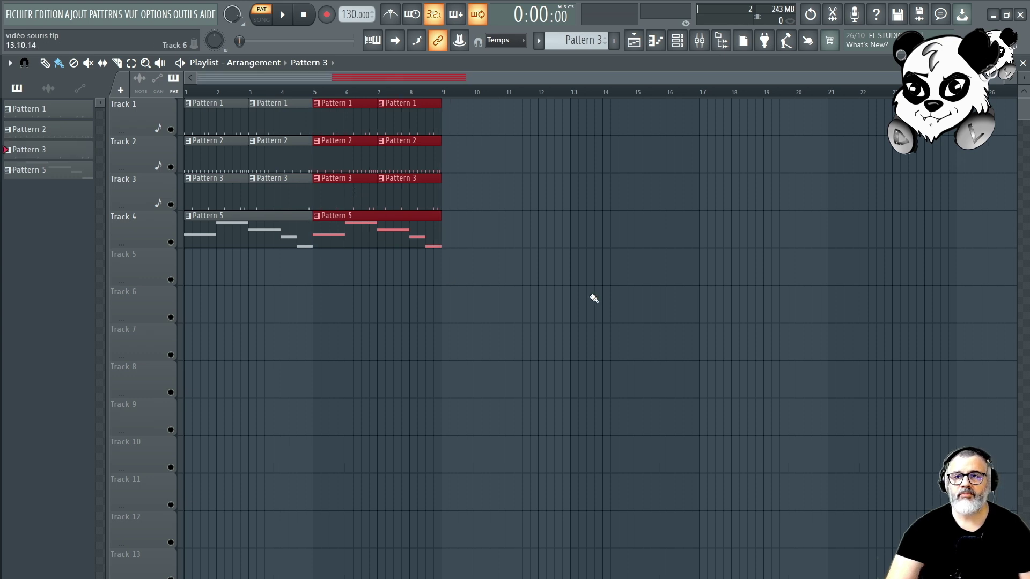
left_click(594, 296, "ctrl")
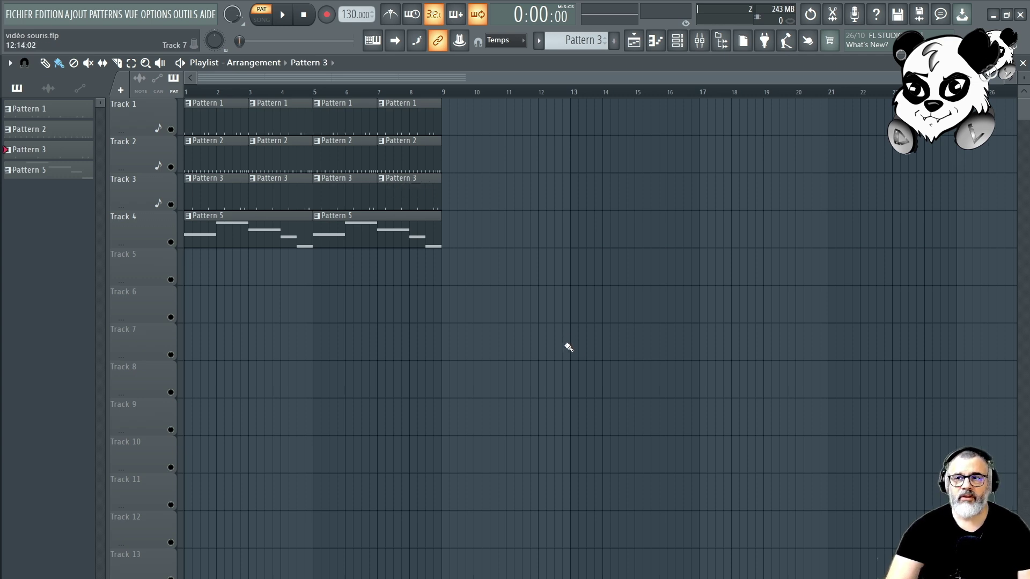
Step: Look over the playlist's tracks and clips at different horizontal zoom levels and track heights
scroll(568, 347, "down", 4)
scroll(567, 338, "up", 4)
scroll(566, 332, "down", 5)
scroll(565, 332, "up", 5)
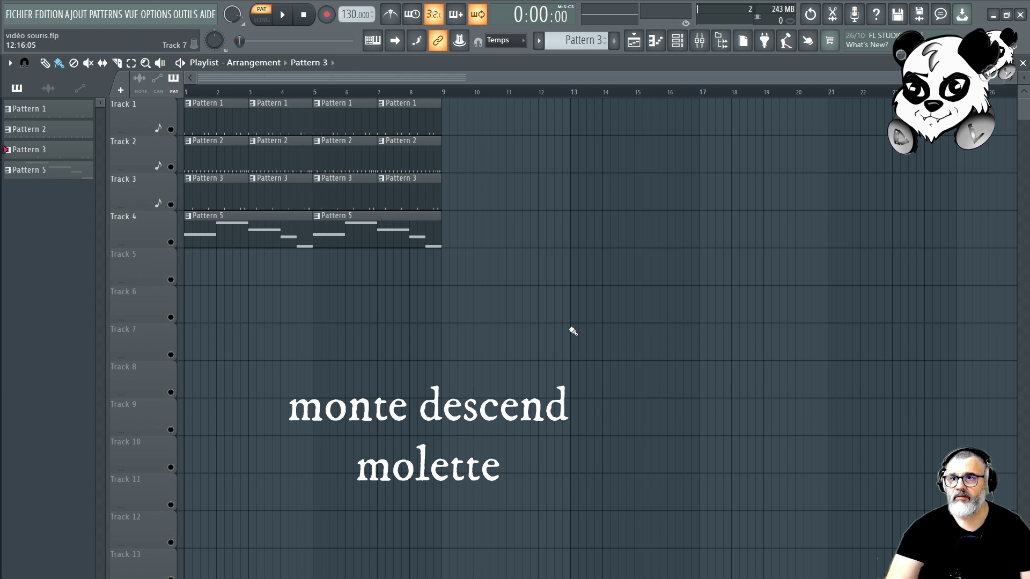
scroll(572, 330, "up", 8)
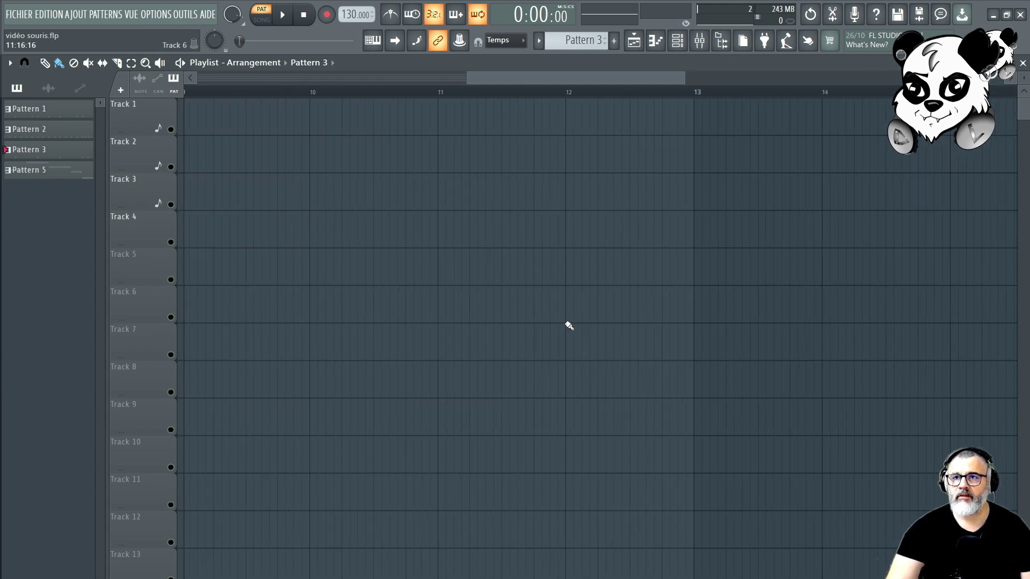
scroll(569, 325, "down", 6)
scroll(569, 326, "down", 4)
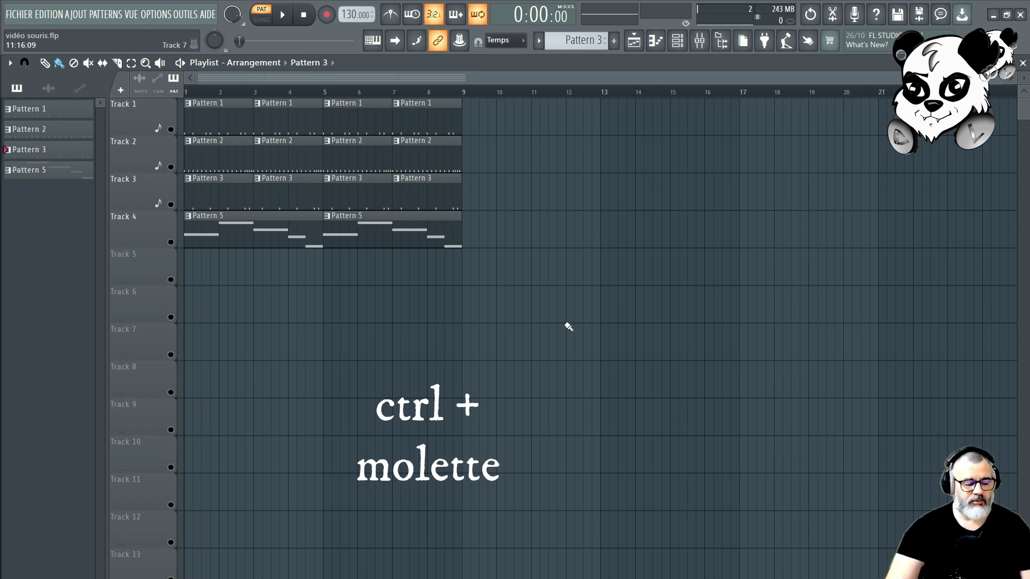
scroll(569, 327, "up", 3, "alt")
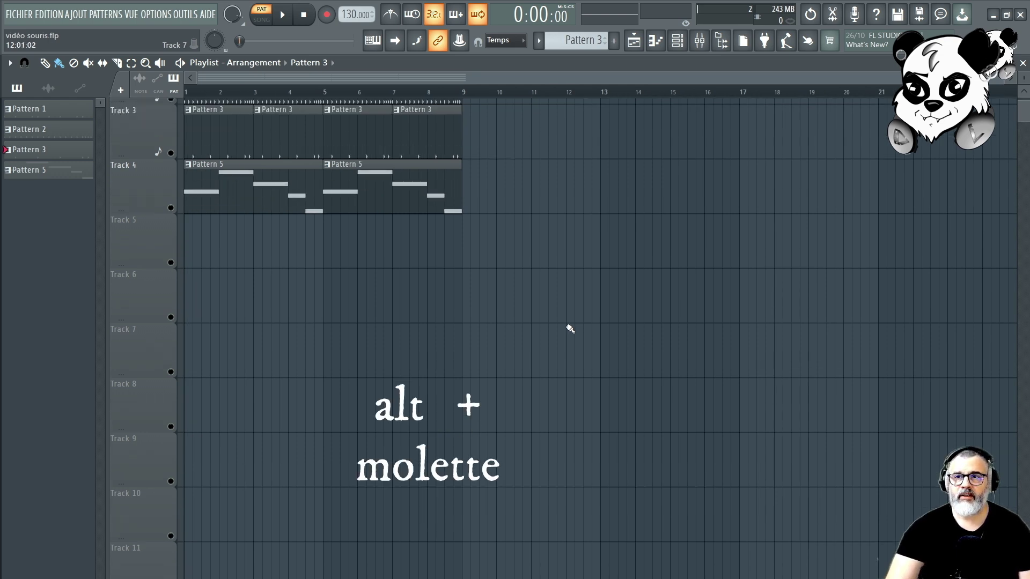
scroll(570, 328, "down", 4, "alt")
scroll(570, 327, "up", 3, "alt")
scroll(570, 326, "down", 2, "alt")
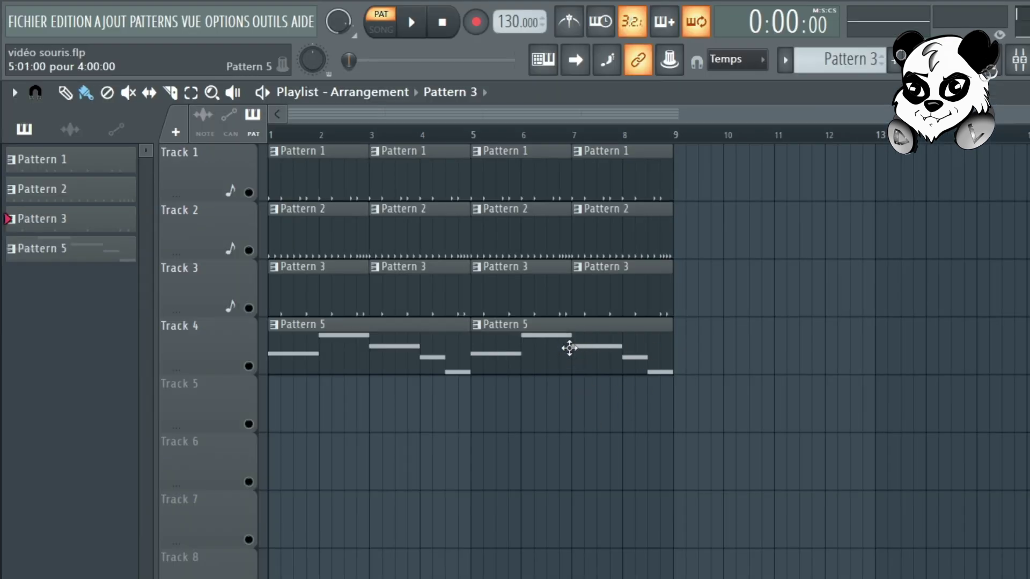
Step: Try shifting the second Pattern 5 clip on Track 4 along the timeline, away from bar 5
left_click(567, 352)
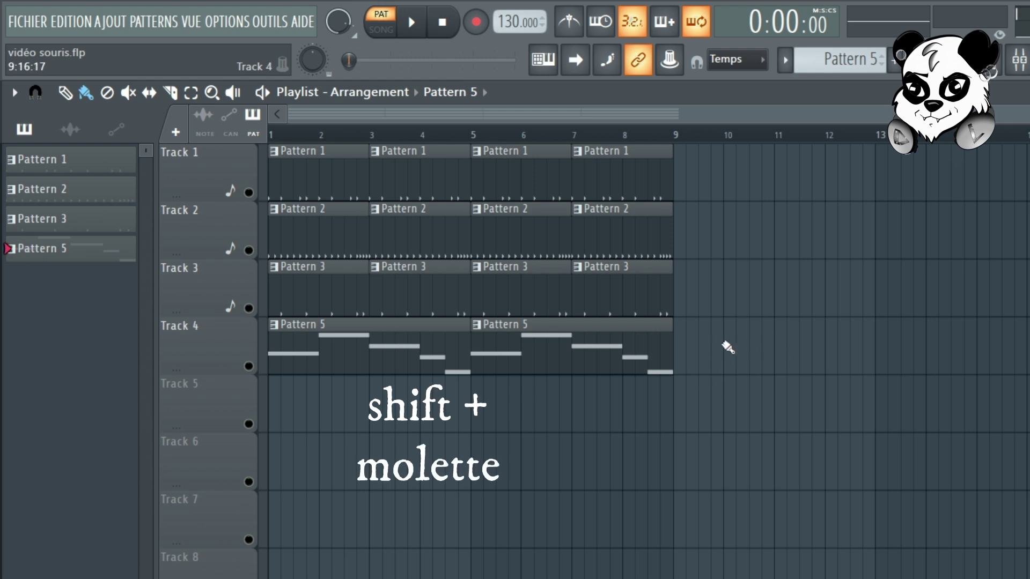
scroll(719, 347, "down", 3)
scroll(719, 347, "down", 3)
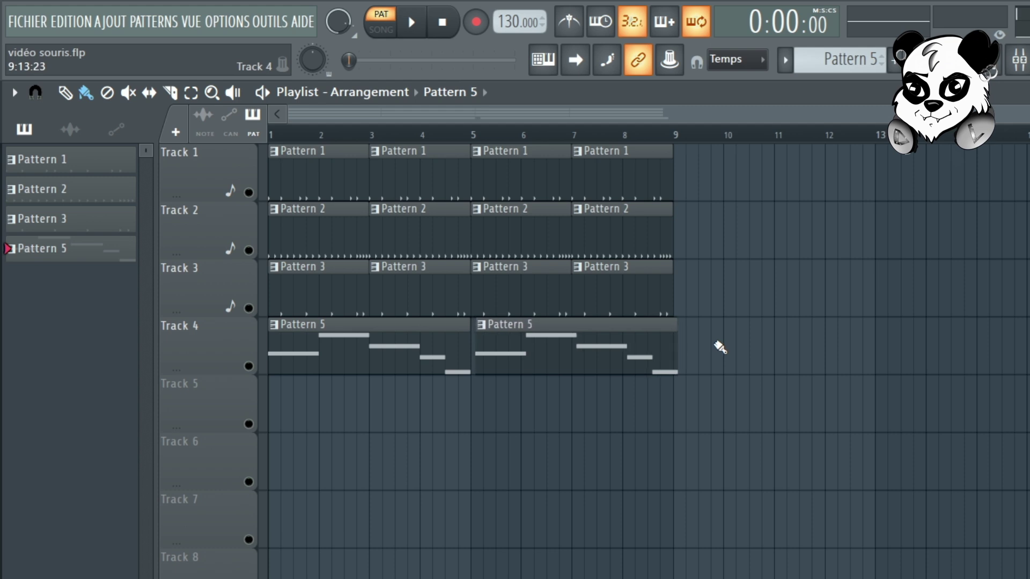
scroll(724, 347, "down", 3)
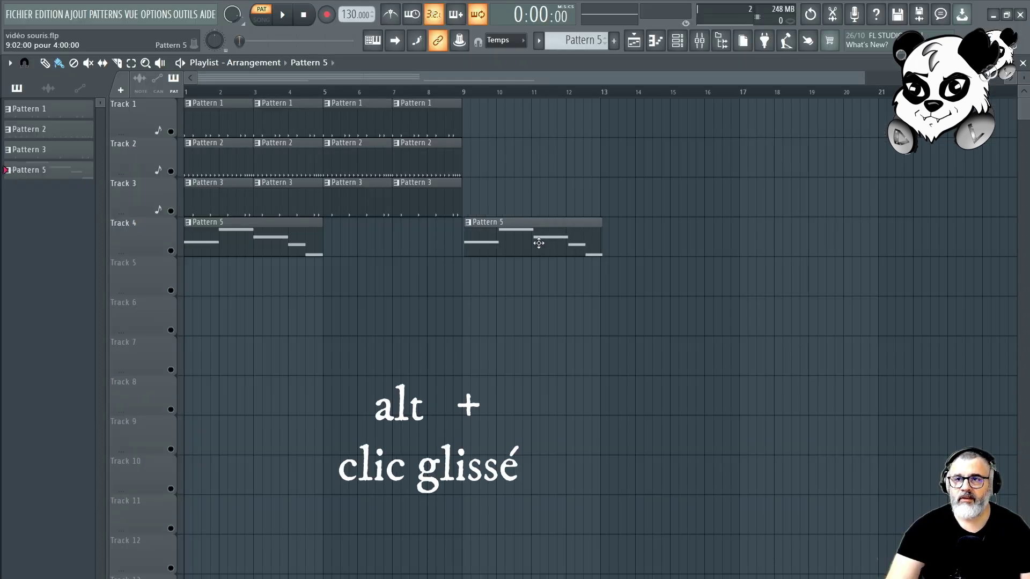
left_click_drag(538, 243, 538, 244)
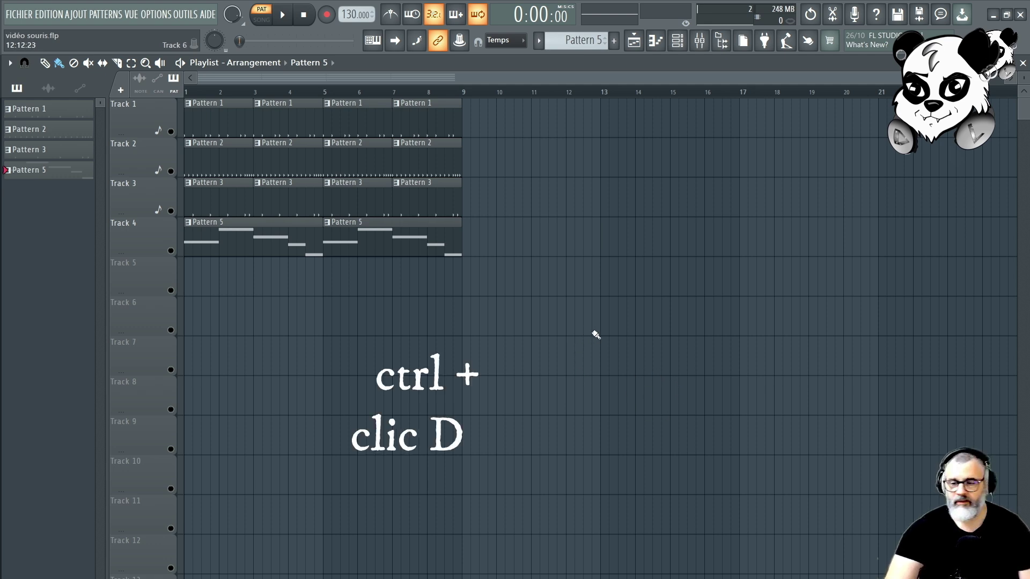
Step: Examine the whole arrangement fitted to the playlist view and the second Pattern 5 clip close up
right_click(608, 349, "ctrl")
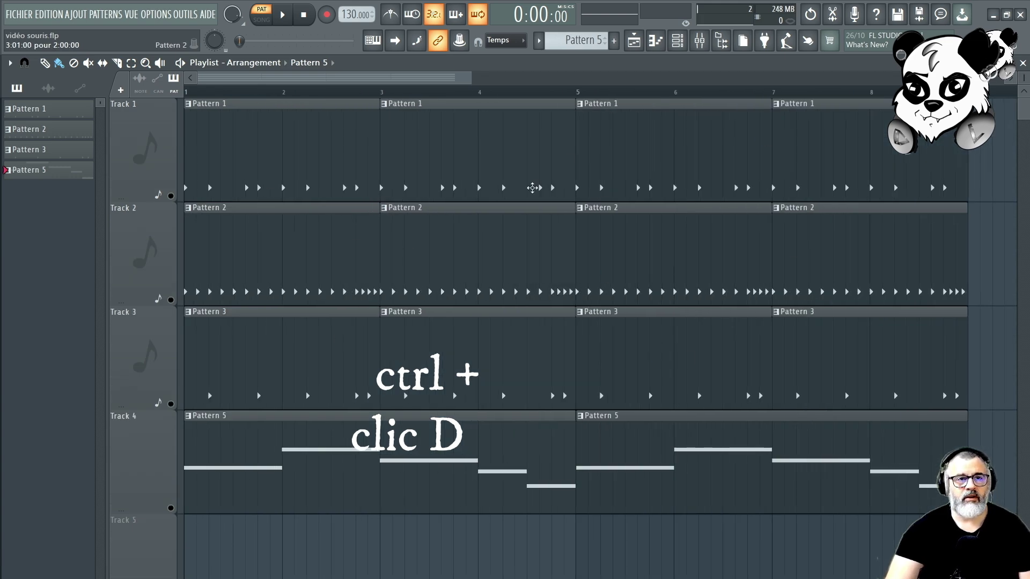
right_click(707, 387, "ctrl")
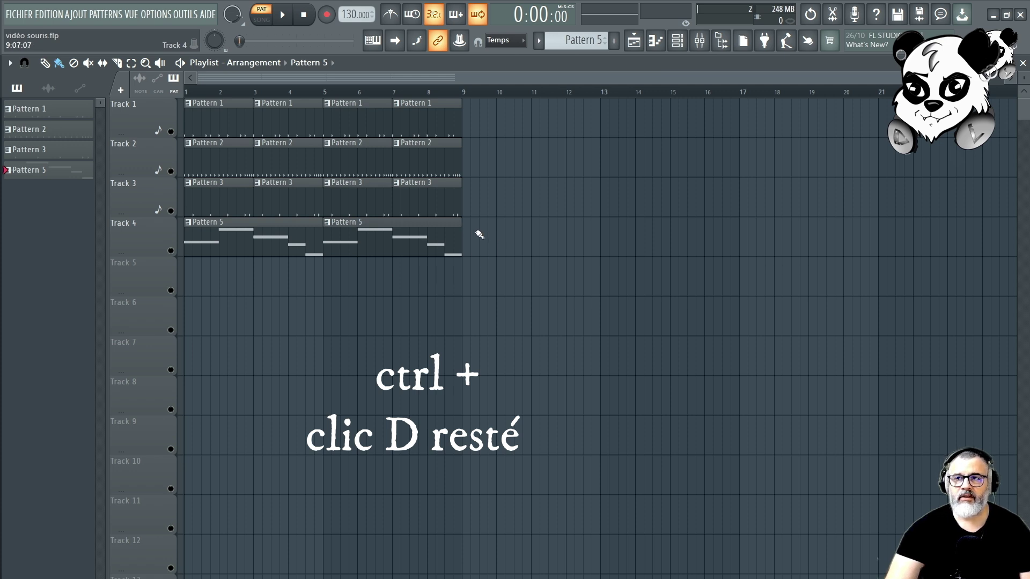
left_click_drag(478, 232, 361, 254)
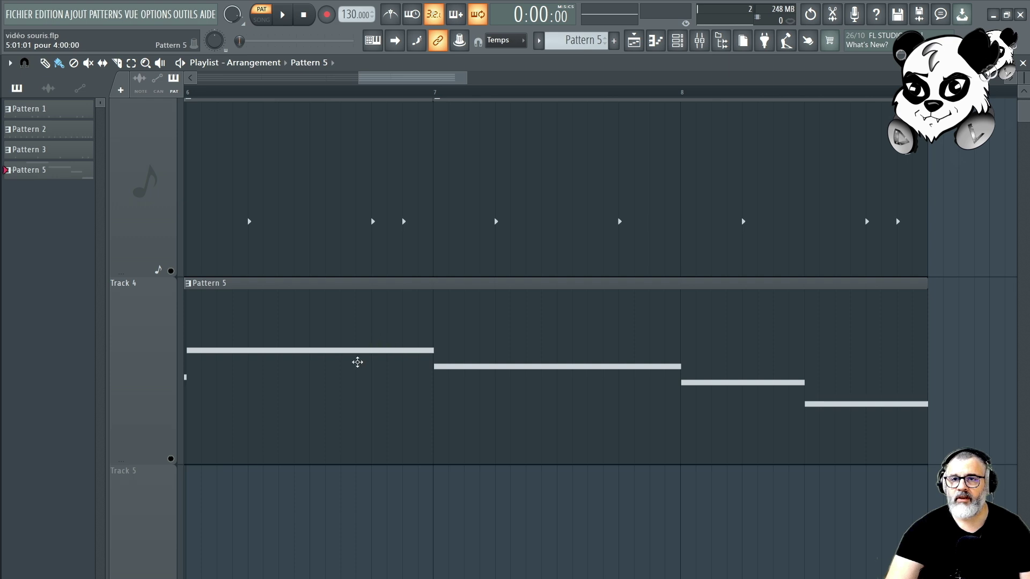
right_click(378, 362, "ctrl")
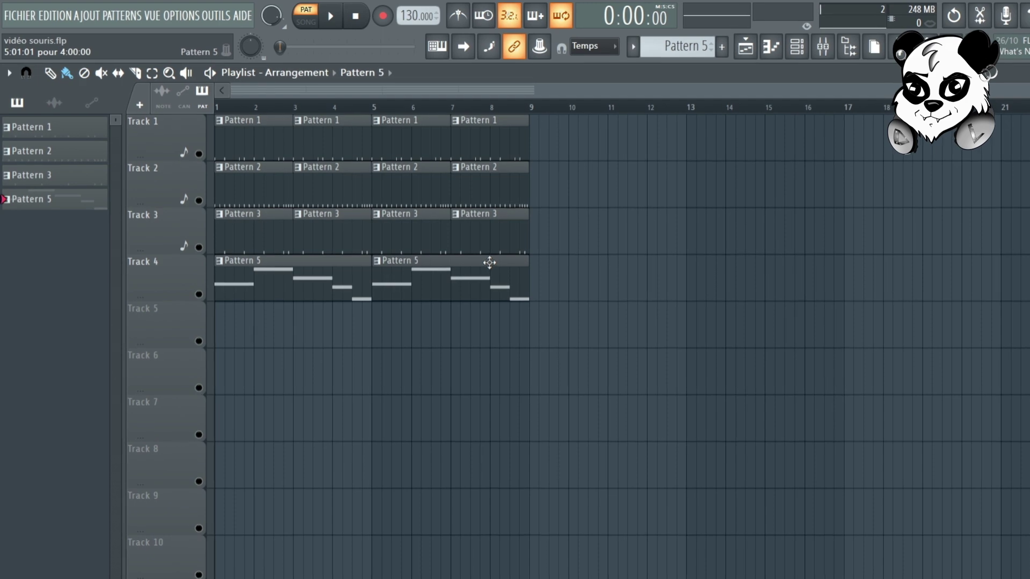
Step: View the second Pattern 5 clip's notes in the piano roll from bar 1, and return to the playlist
double_click(493, 262)
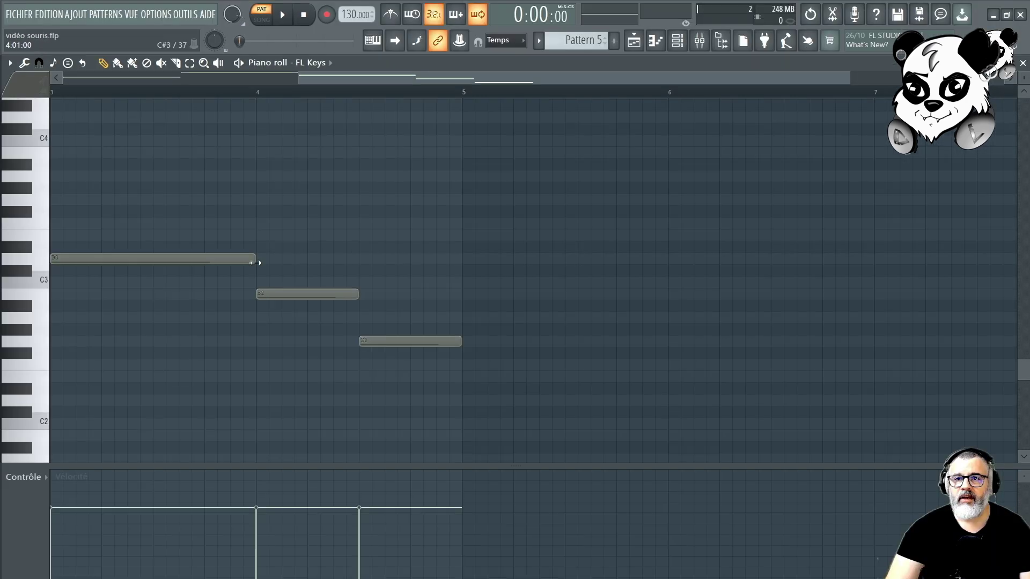
left_click_drag(337, 79, 97, 88)
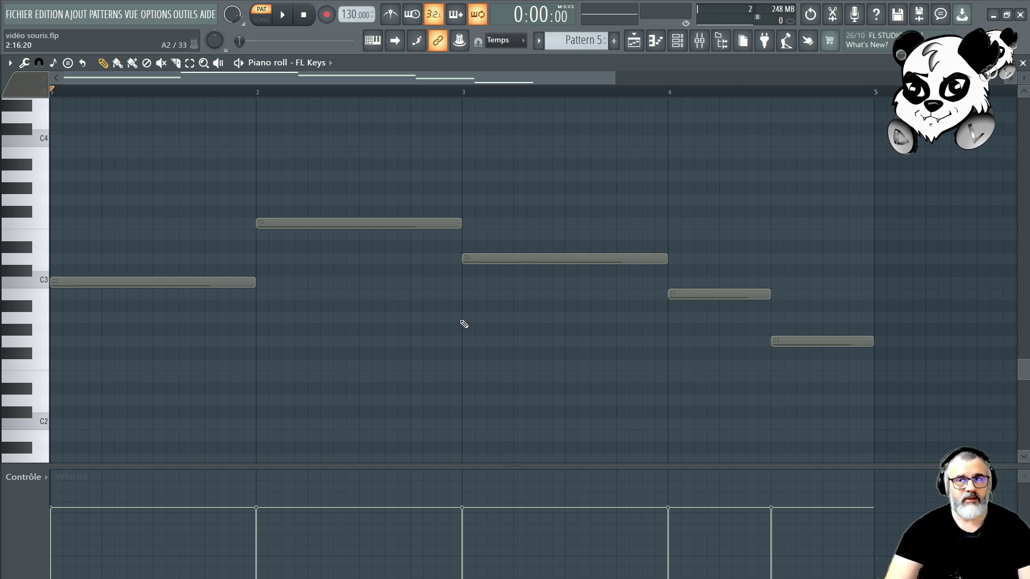
left_click(634, 41)
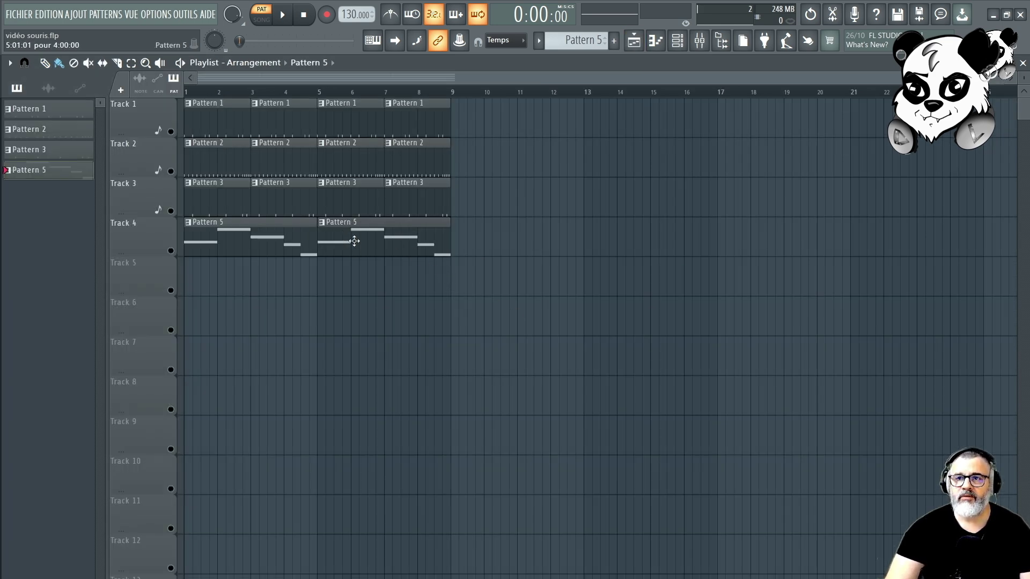
Step: Reopen the second Pattern 5 clip in the piano roll with its first note in view
double_click(351, 221)
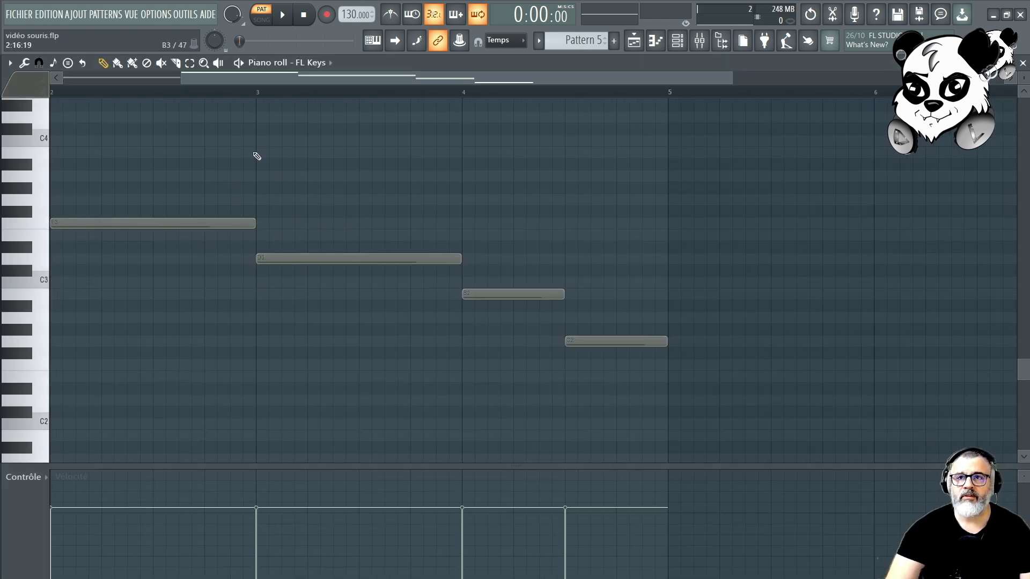
scroll(305, 201, "left", 2)
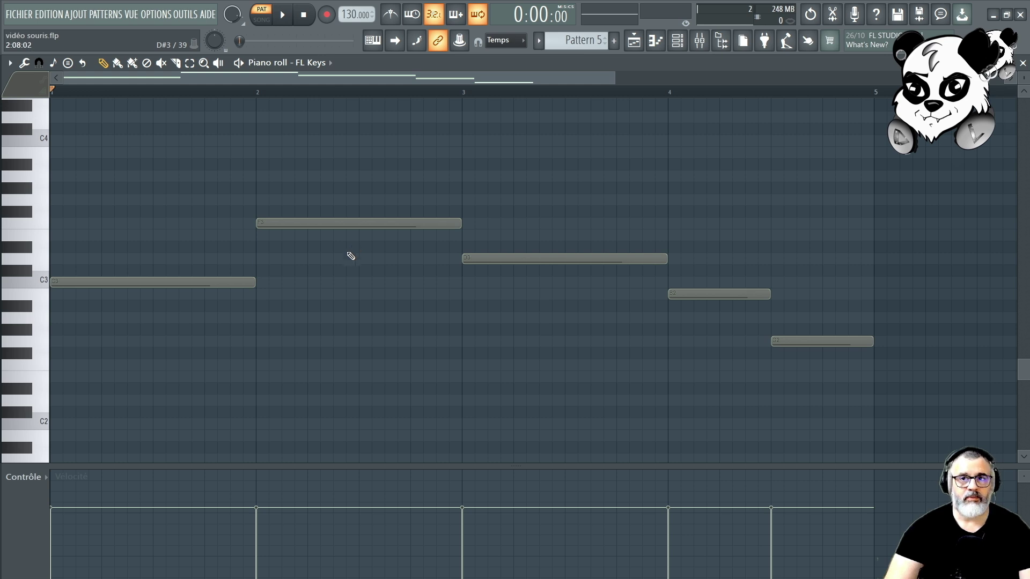
Step: Return to the playlist, split the Track 4 Pattern 5 clip starting at bar 13 at bar 16, and move its end piece to bar 17
left_click(633, 41)
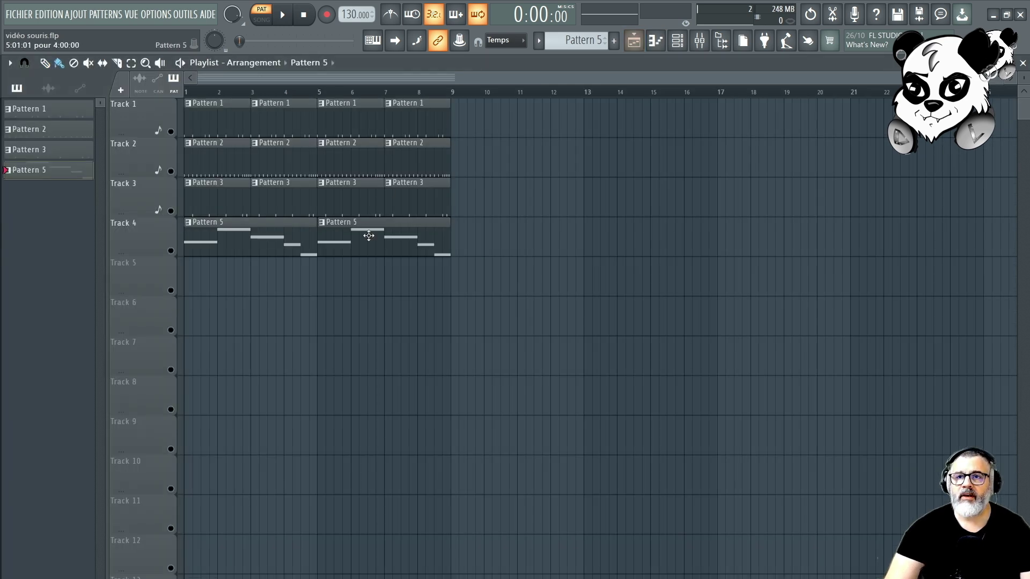
double_click(328, 222)
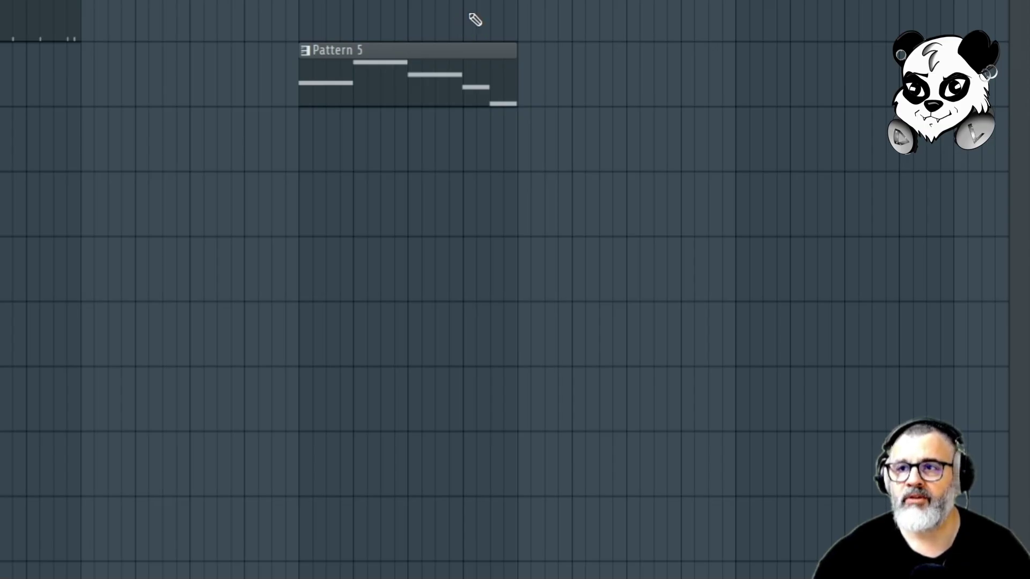
left_click_drag(462, 16, 463, 161)
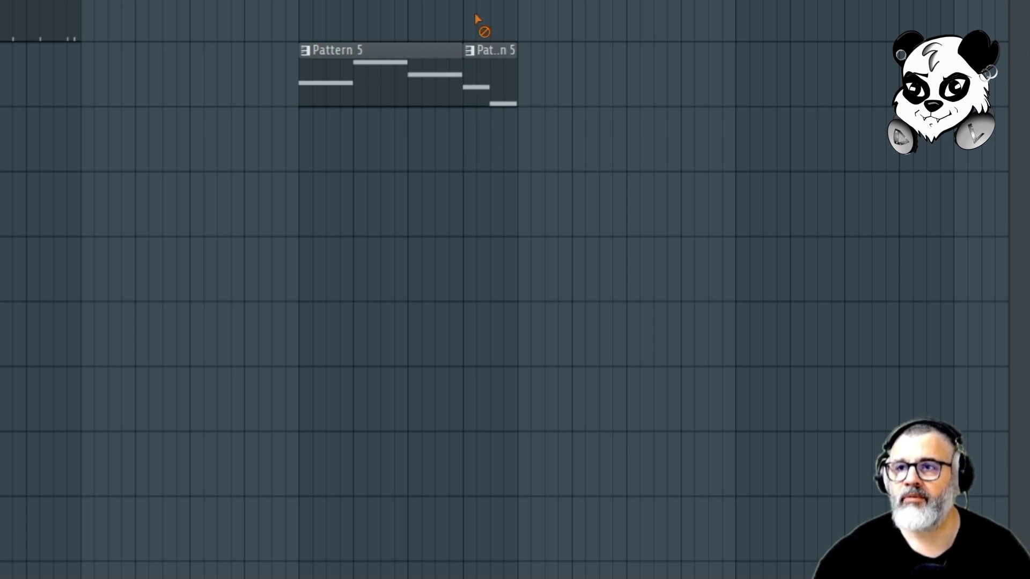
left_click_drag(490, 87, 547, 98)
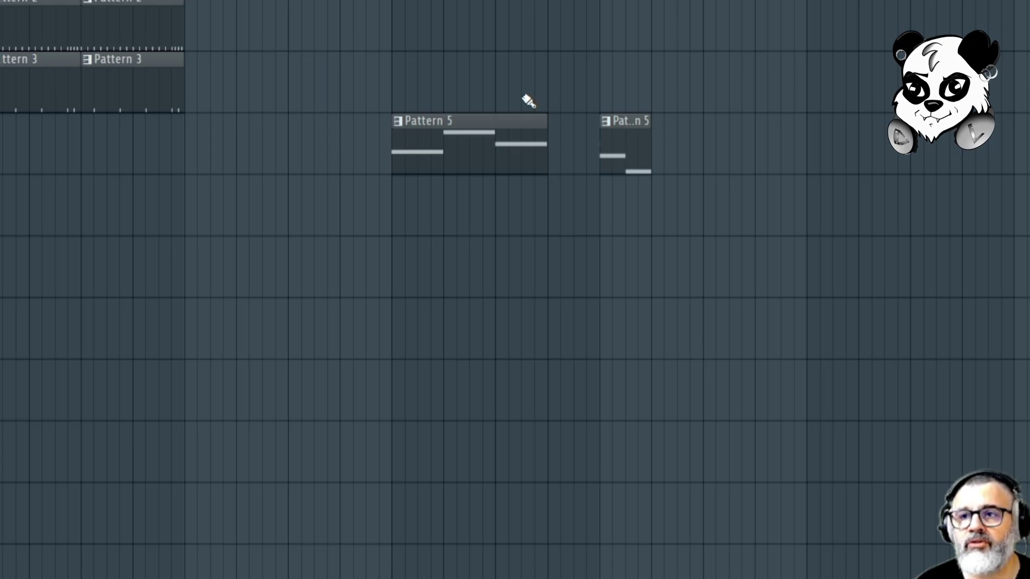
Step: Choose the Slice tool and try cutting the longer Pattern 5 piece on Track 4 between bars 15 and 16
right_click(520, 96)
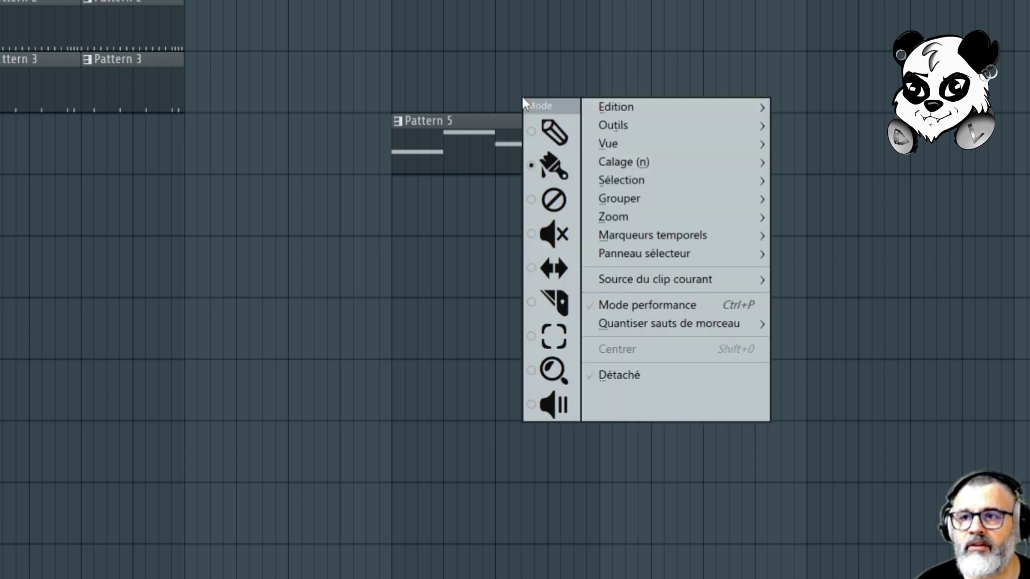
left_click(567, 306)
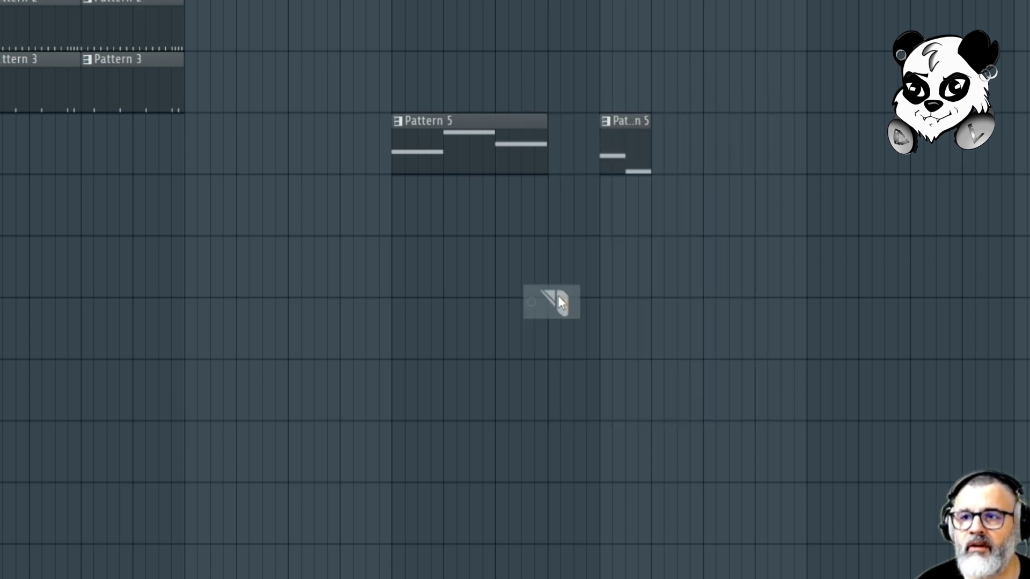
left_click_drag(525, 97, 528, 236)
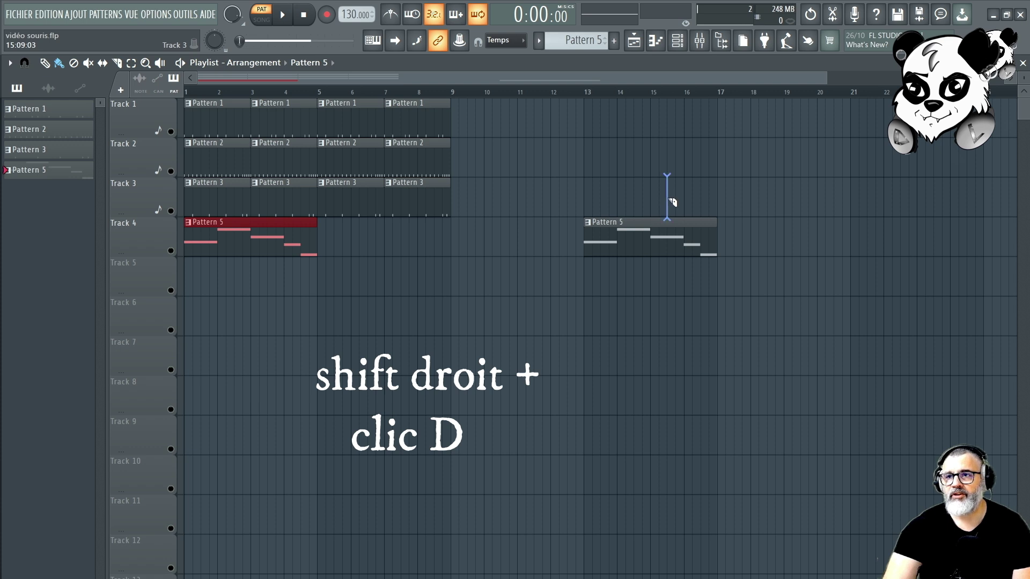
Step: Slice the Pattern 5 clip at bar 13, delete all but its last piece, and repeat that piece on Track 4 from bar 5
left_click_drag(670, 199, 675, 310)
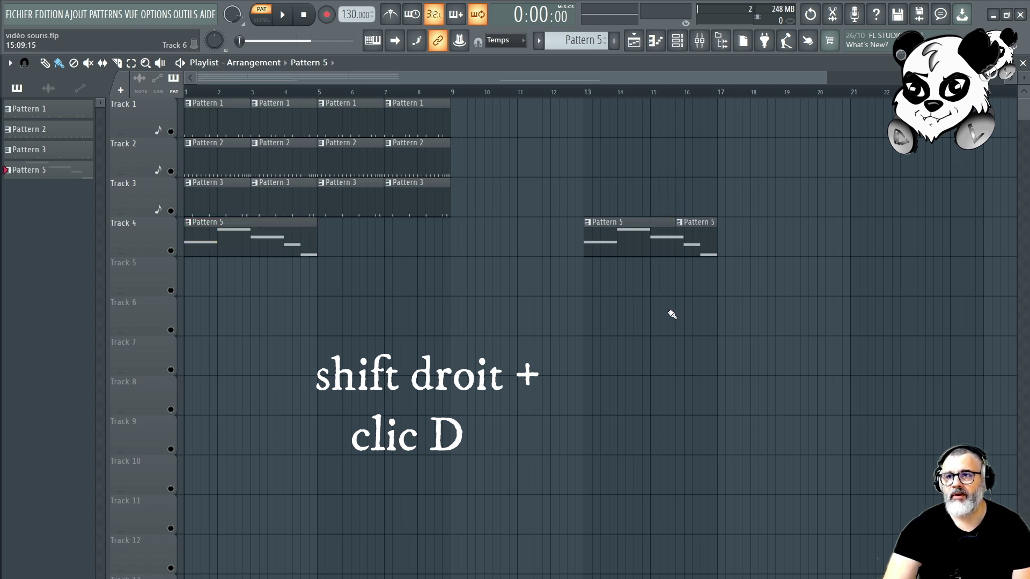
left_click_drag(651, 209, 653, 300)
left_click_drag(603, 215, 620, 305)
right_click(644, 254)
right_click(662, 230)
right_click(608, 252)
left_click_drag(690, 241, 467, 251)
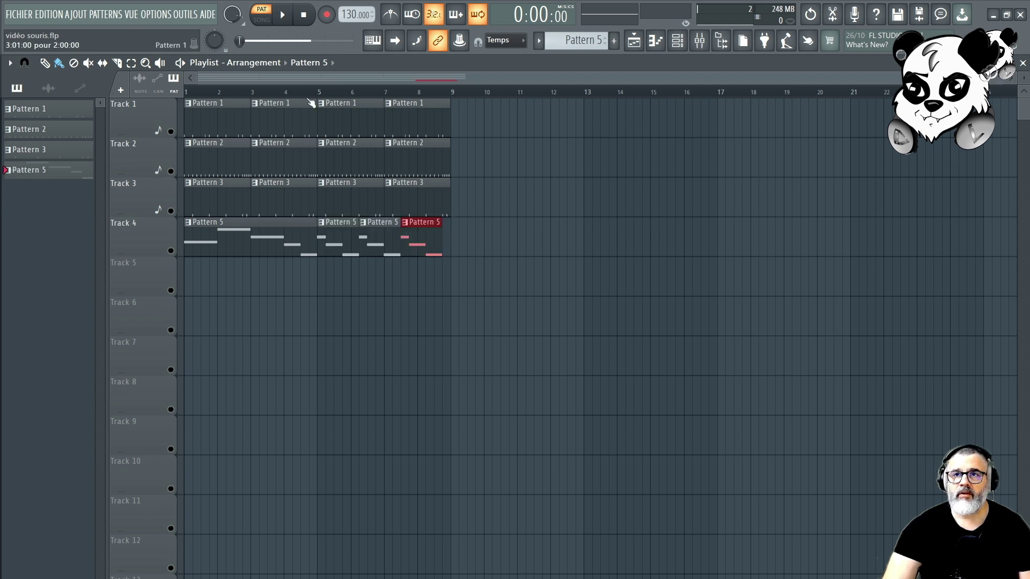
Step: Play the arrangement from just before bar 5, and undo the slicing of the second Pattern 5 clip
left_click(310, 93)
key("space")
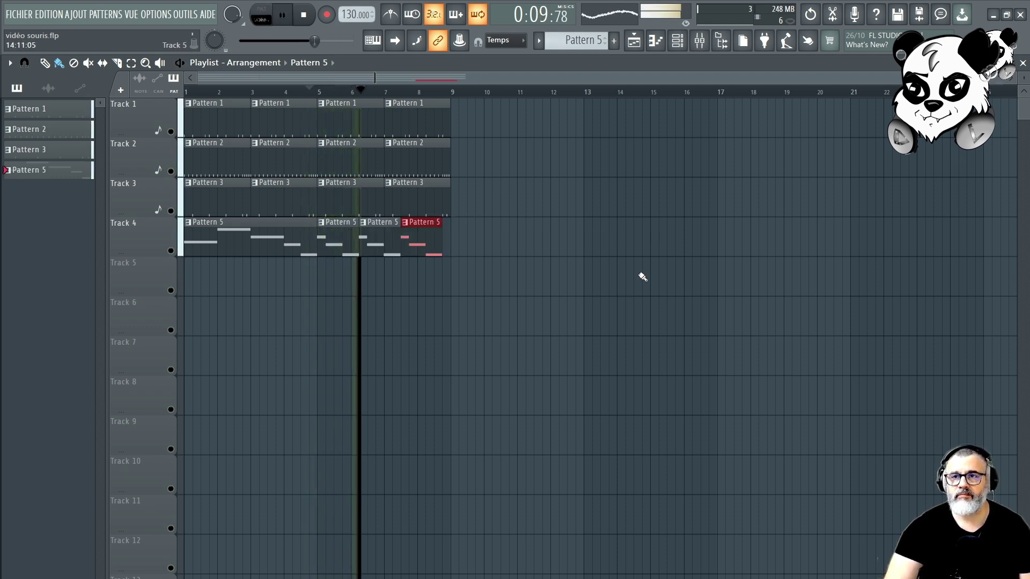
key("space")
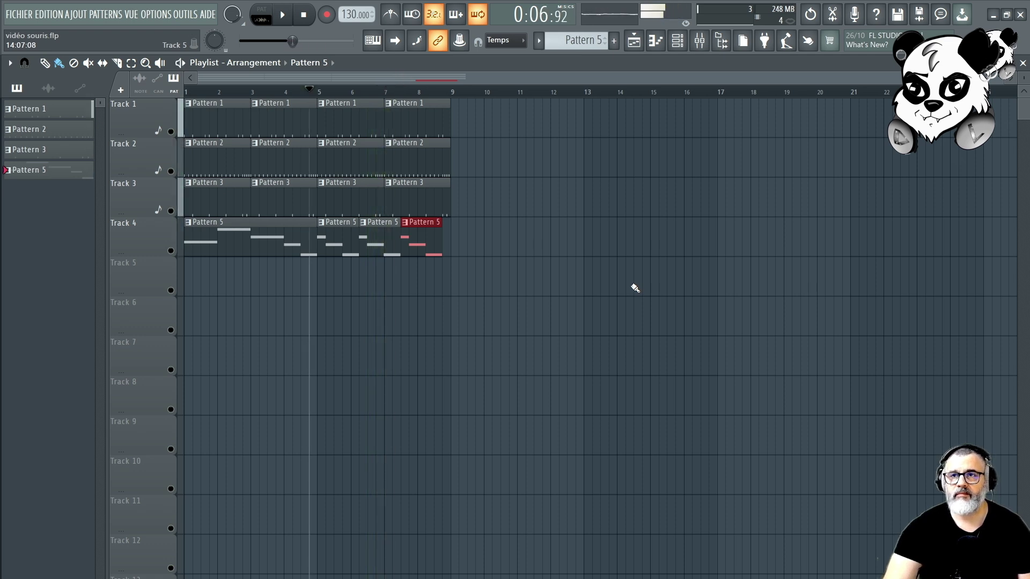
key("ctrl+z")
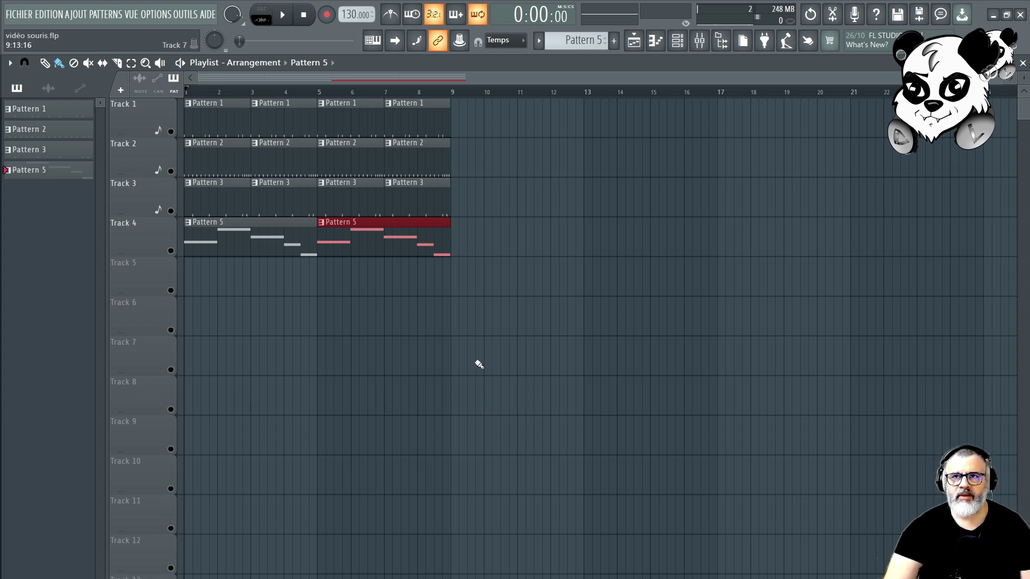
Step: Play the arrangement and audition the second and first Pattern 5 clips on Track 4 in temporary solo
key("space")
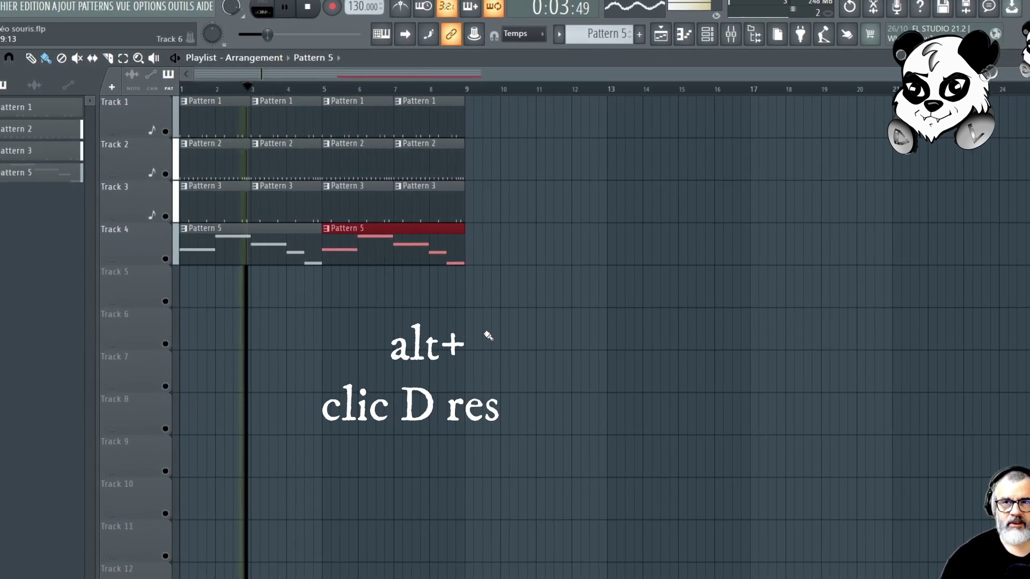
right_click(487, 335, "alt")
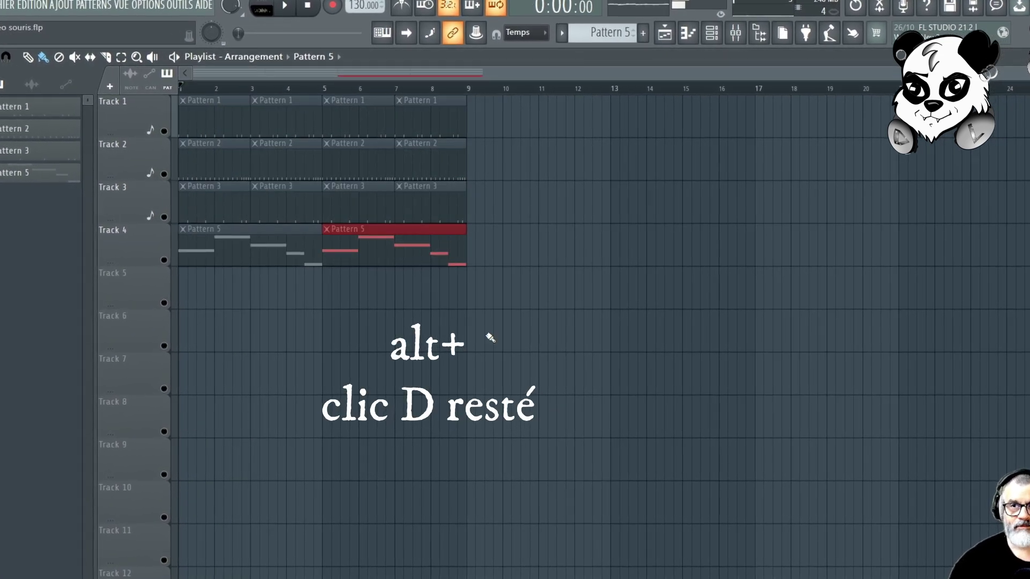
right_click(487, 335, "alt")
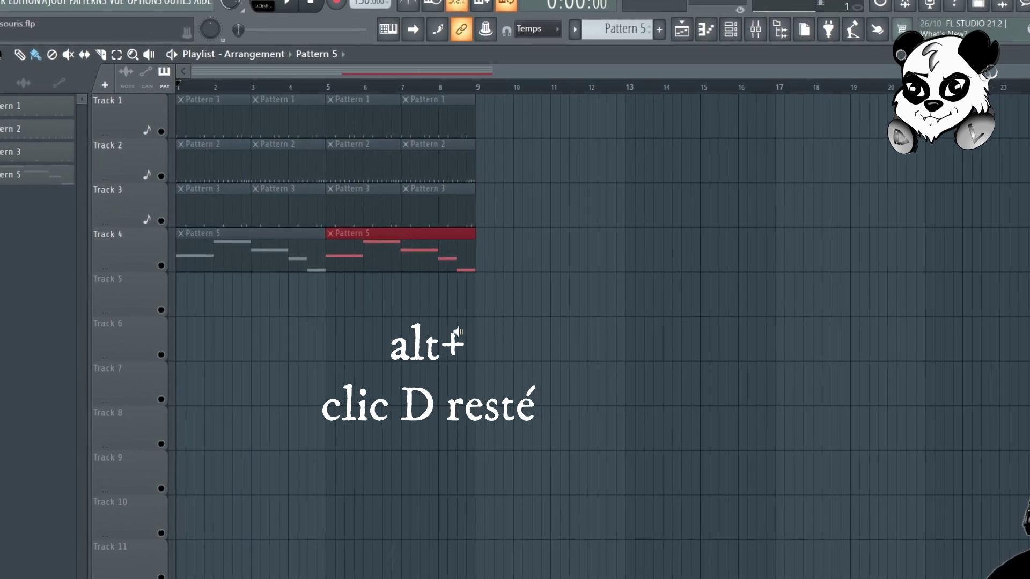
right_click(394, 261, "alt")
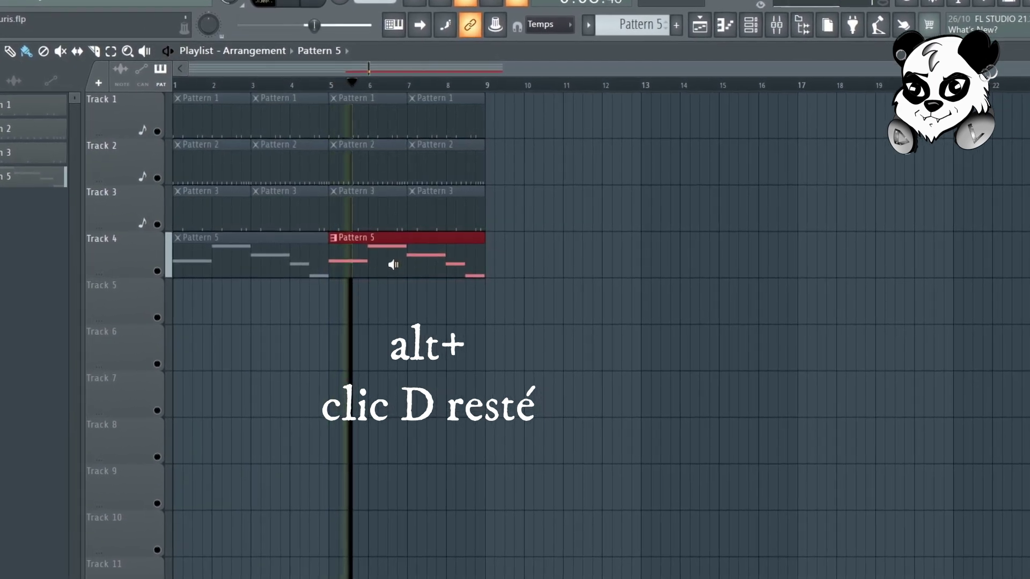
right_click(253, 240, "alt")
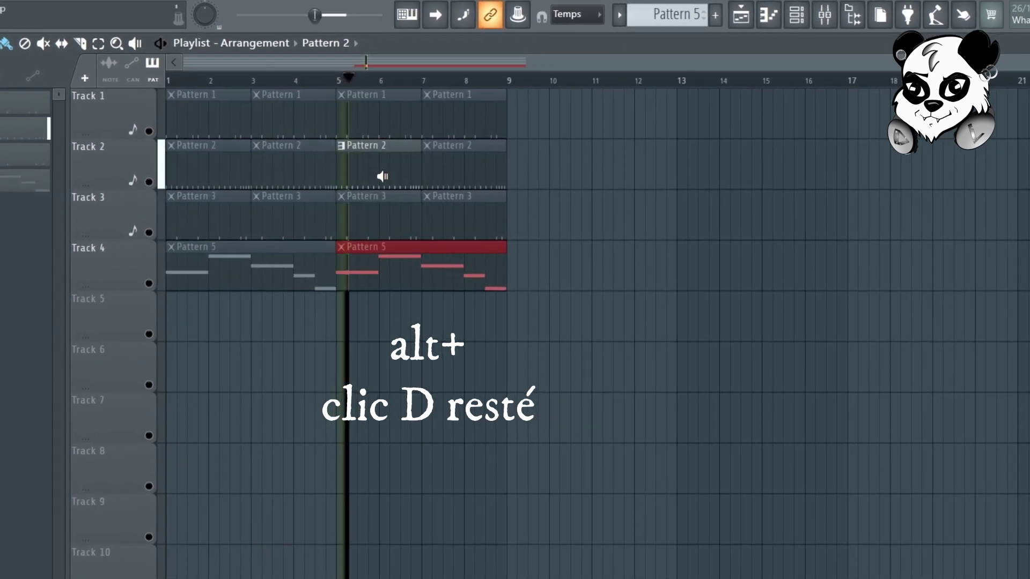
Step: Audition the Pattern 3, Pattern 2 and Pattern 5 clips starting at bar 5 one by one in temporary solo
right_click(381, 212, "alt")
right_click(384, 171, "alt")
right_click(393, 253, "alt")
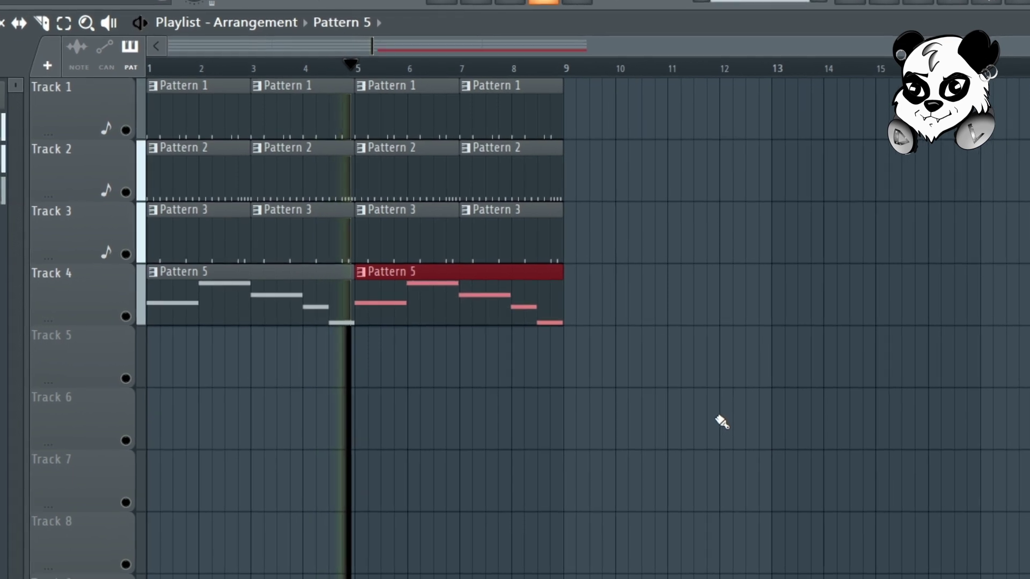
right_click(719, 422, "alt")
right_click(529, 302, "alt")
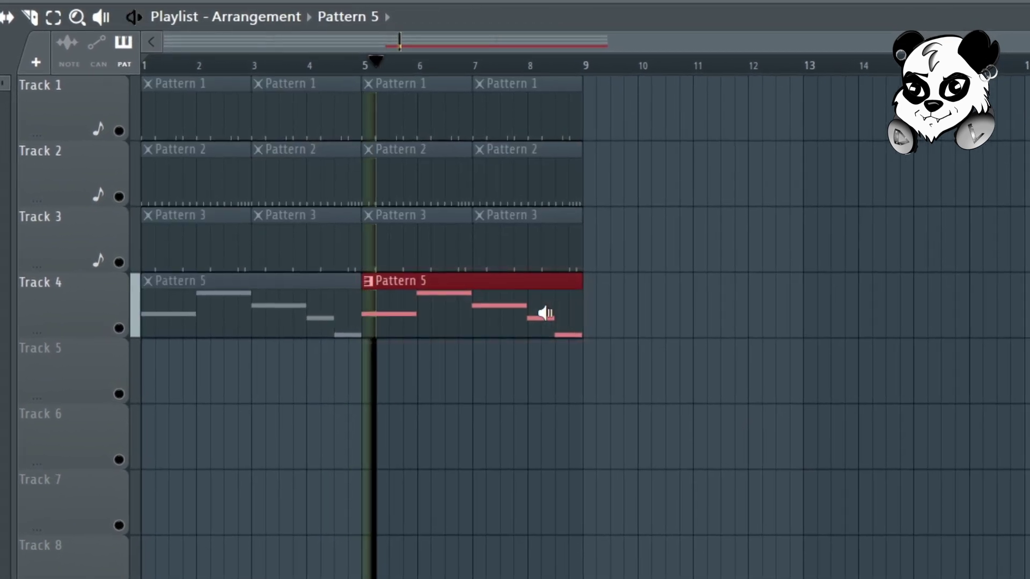
left_click_drag(545, 312, 681, 313)
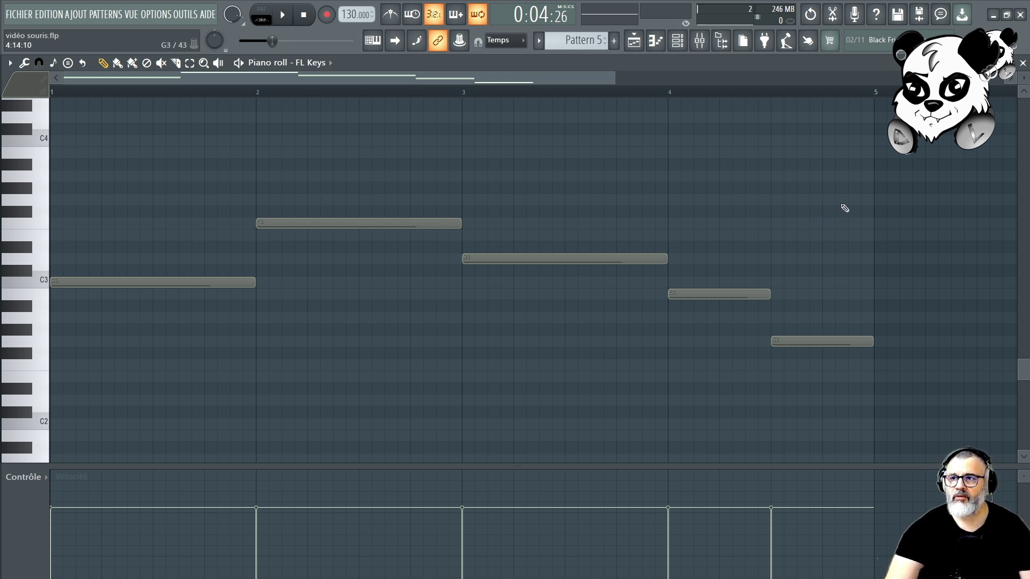
Step: Select all Pattern 5 notes in the piano roll and stack two copies above them, starting on E3 and G3
left_click_drag(838, 183, 118, 378)
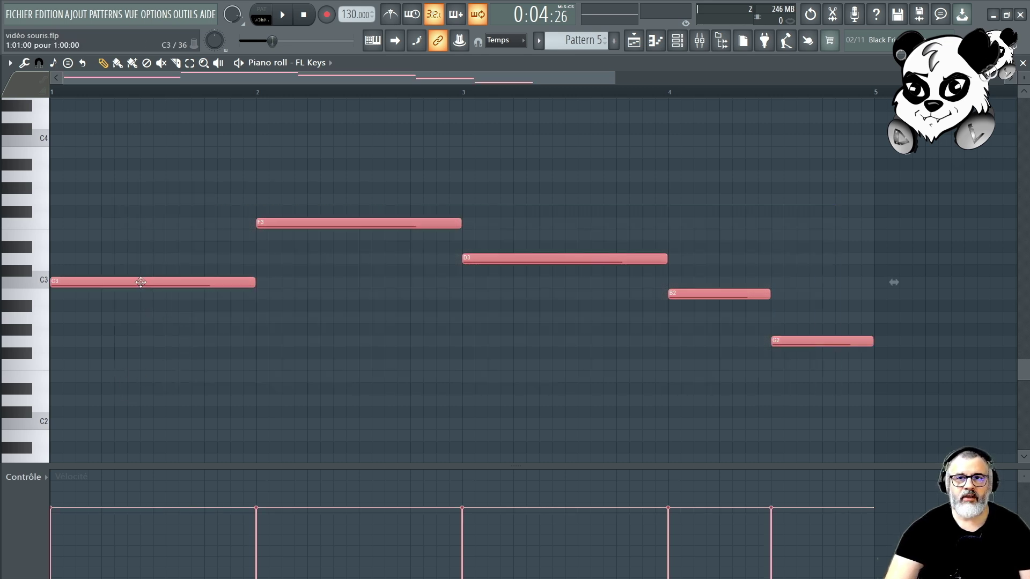
left_click_drag(145, 284, 143, 244)
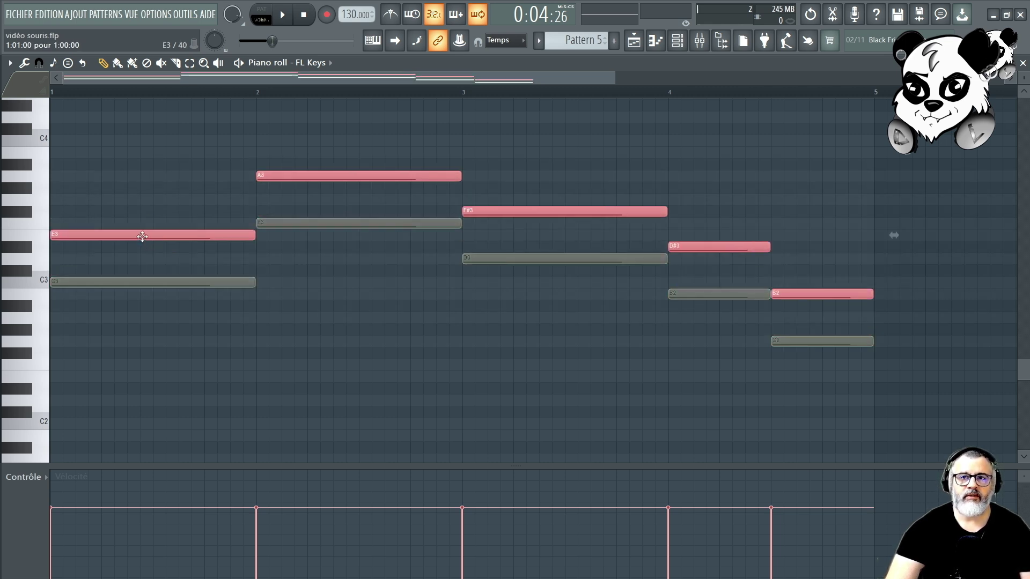
left_click_drag(142, 236, 141, 213)
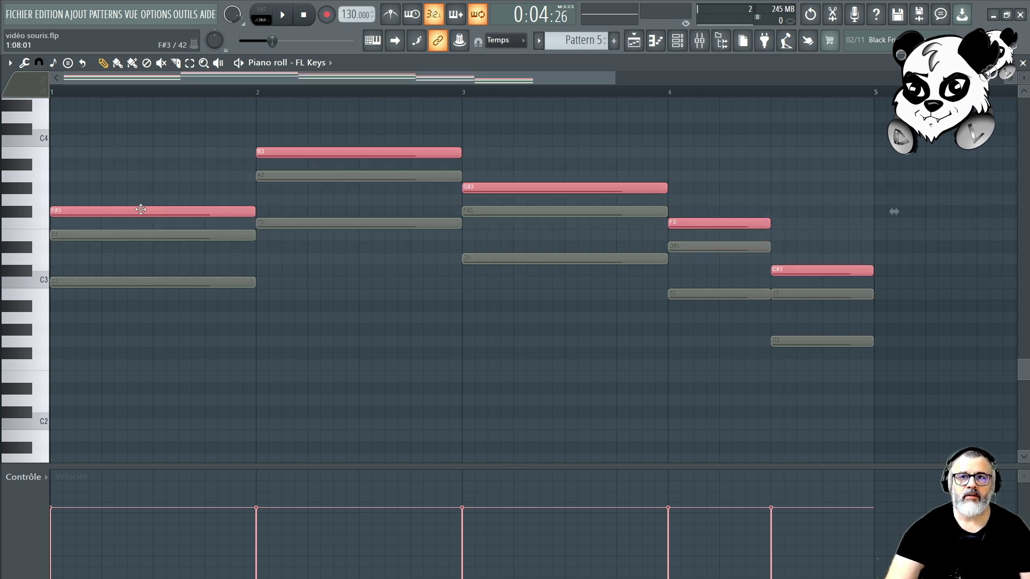
left_click_drag(141, 213, 141, 200)
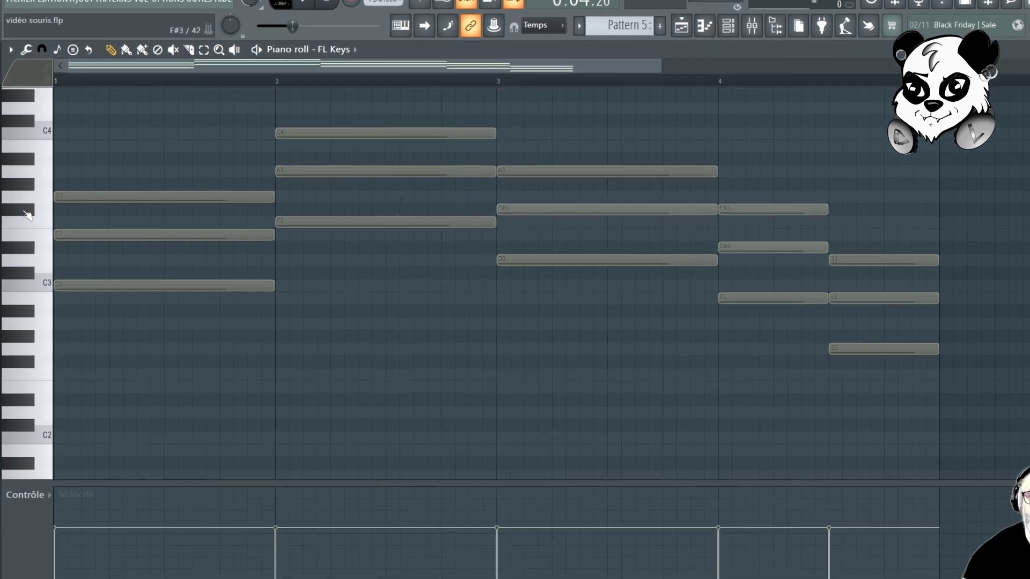
Step: Raise all F#3 notes to G3 and the D#3 note in bar 4 to E3, and play the chords
left_click(31, 205, "ctrl")
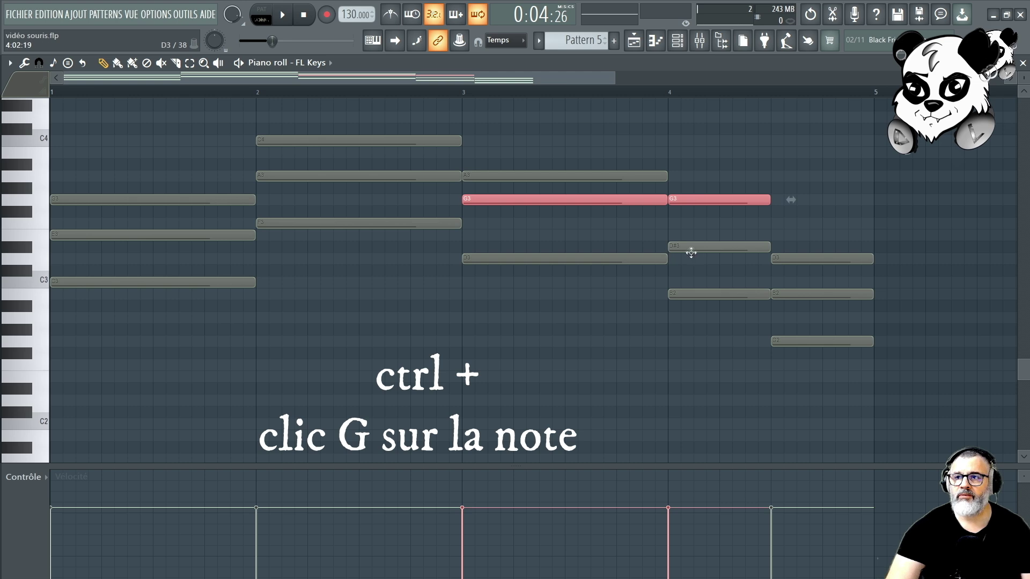
left_click_drag(716, 250, 713, 234)
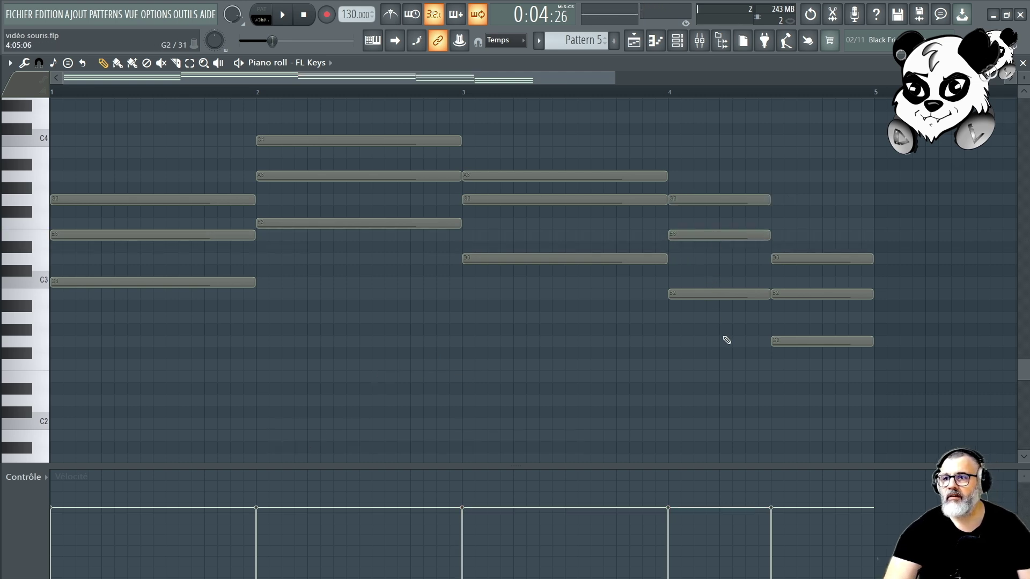
key("space")
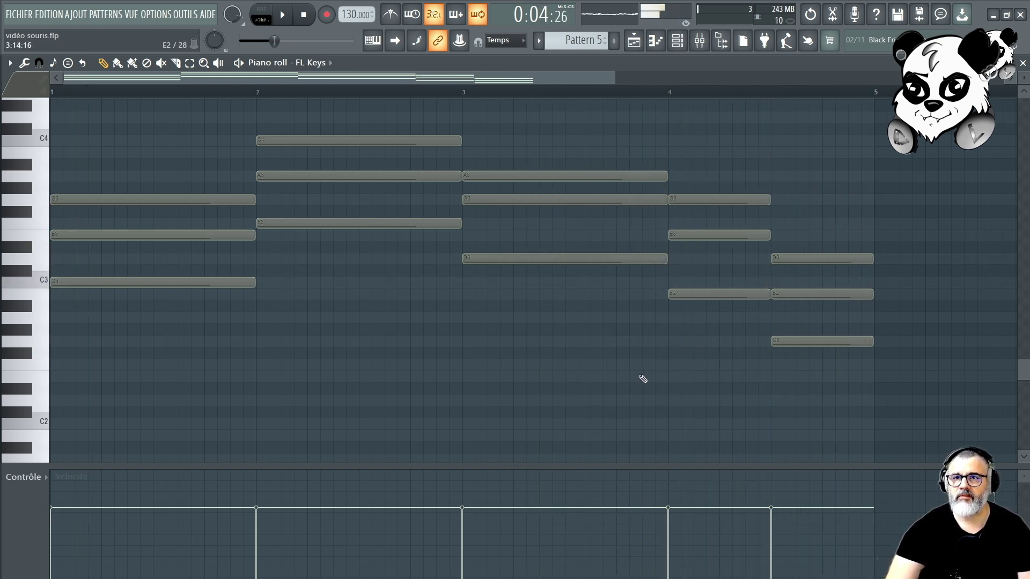
Step: Transpose the chords up one octave, and review the note control choices, keeping velocity as the displayed control
scroll(655, 365, "up", 1)
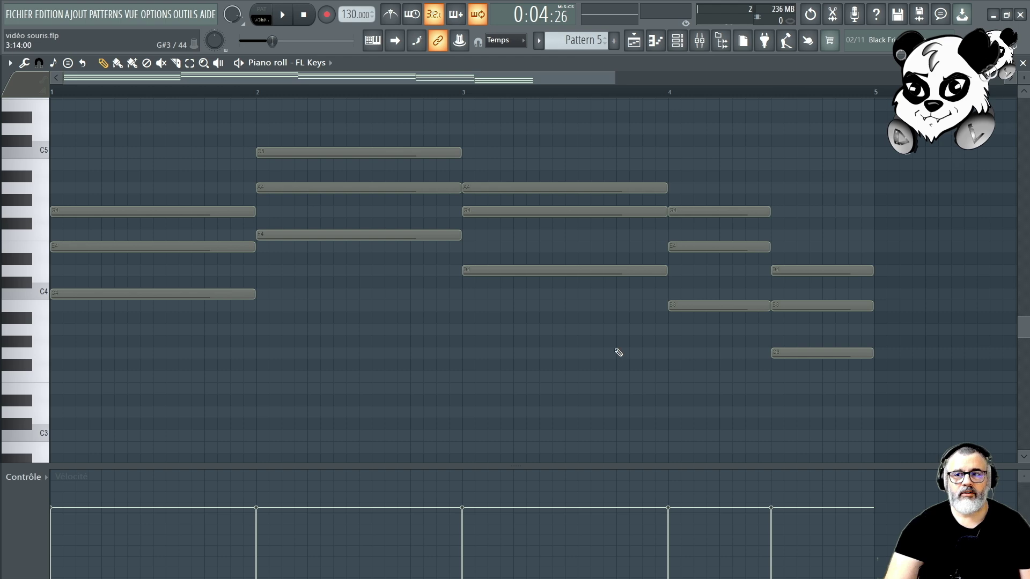
left_click(45, 477)
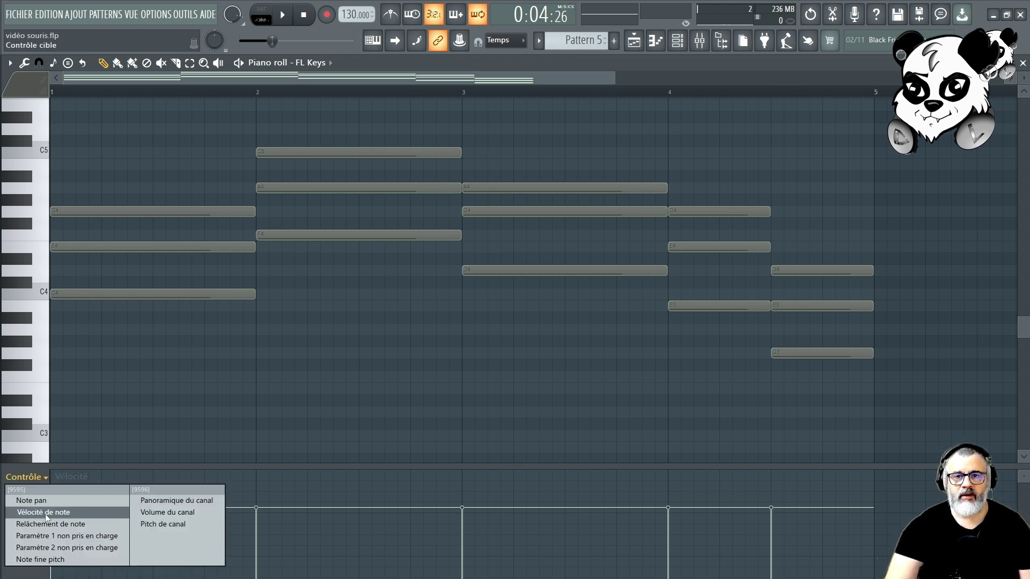
left_click(33, 478)
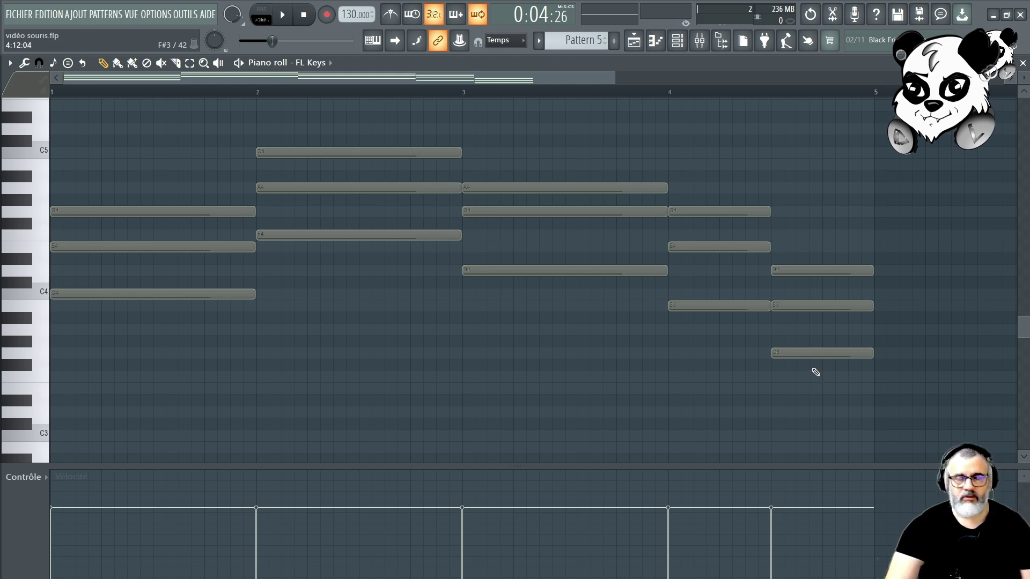
Step: Vary the velocities of the last chord in bar 4, lowering G3 and B3 and raising D4
scroll(815, 370, "down", 3, "alt")
scroll(815, 370, "down", 2, "alt")
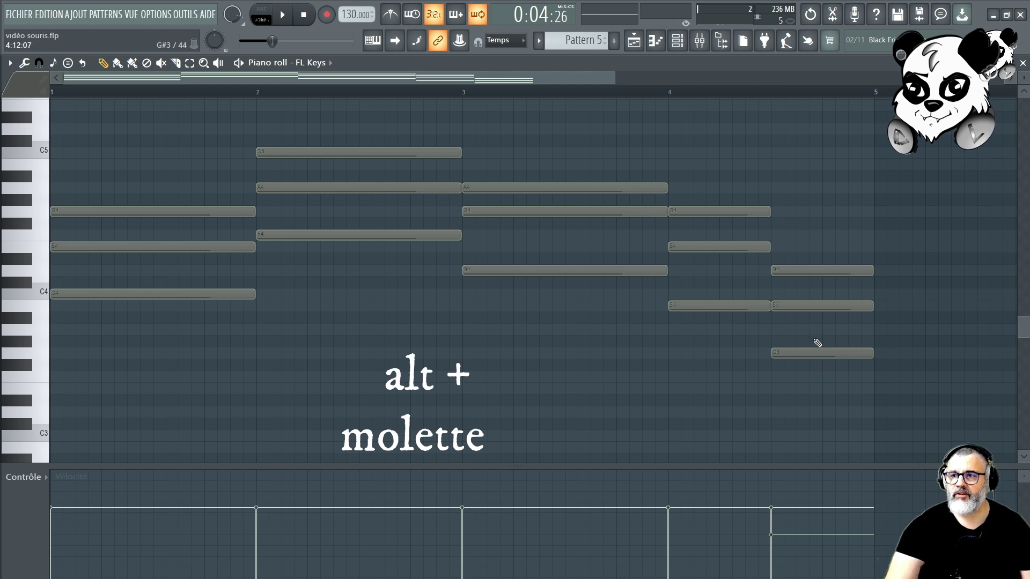
scroll(812, 301, "down", 4, "alt")
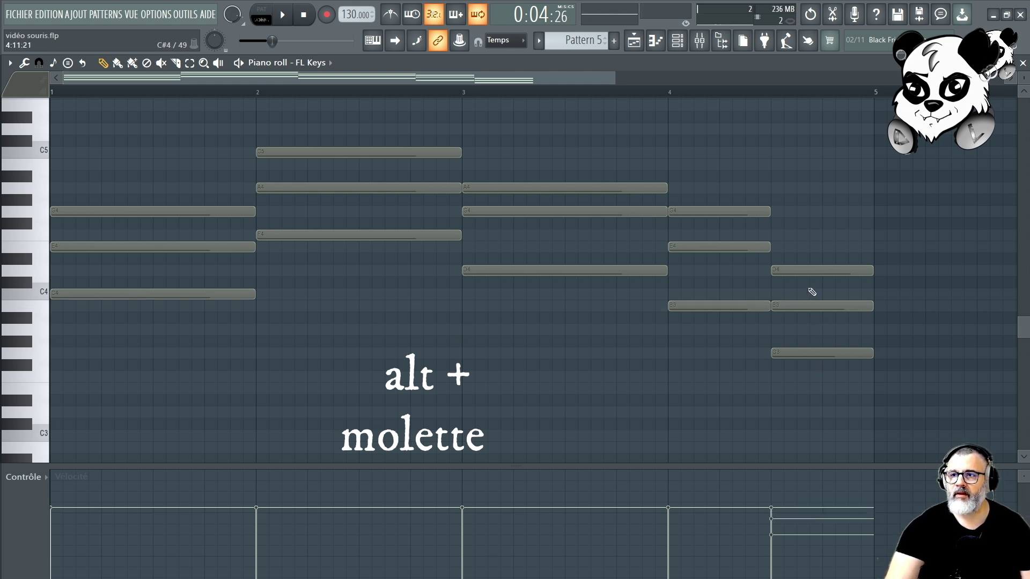
scroll(812, 292, "up", 3, "alt")
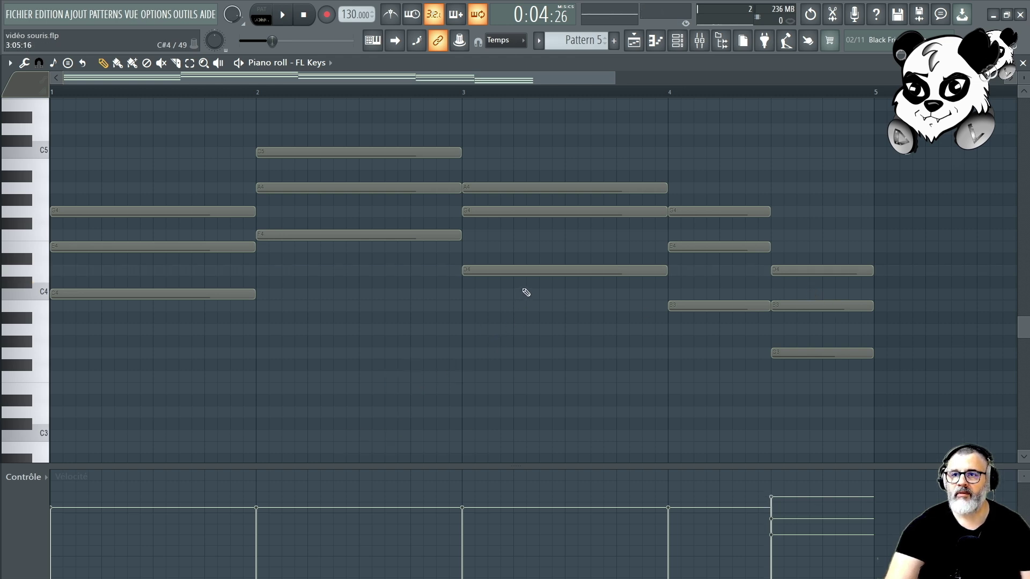
Step: Raise the velocity of the D4 note in bar 3, and lower the velocities of G4 in bar 3 and of G4 and C4 in bar 1
scroll(526, 292, "up", 3, "alt")
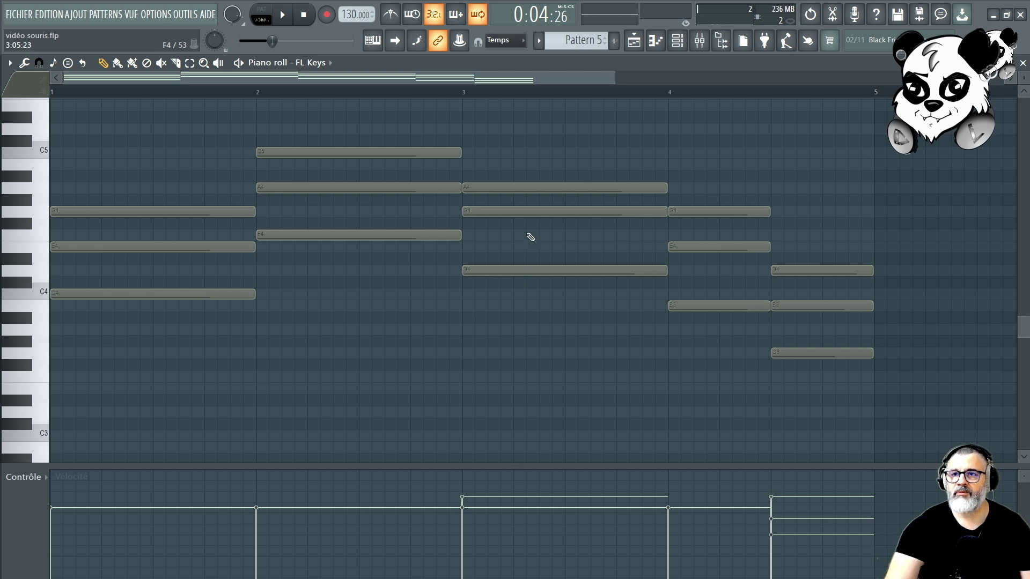
scroll(529, 239, "down", 3, "alt")
scroll(161, 309, "down", 3, "alt")
scroll(174, 225, "down", 3, "alt")
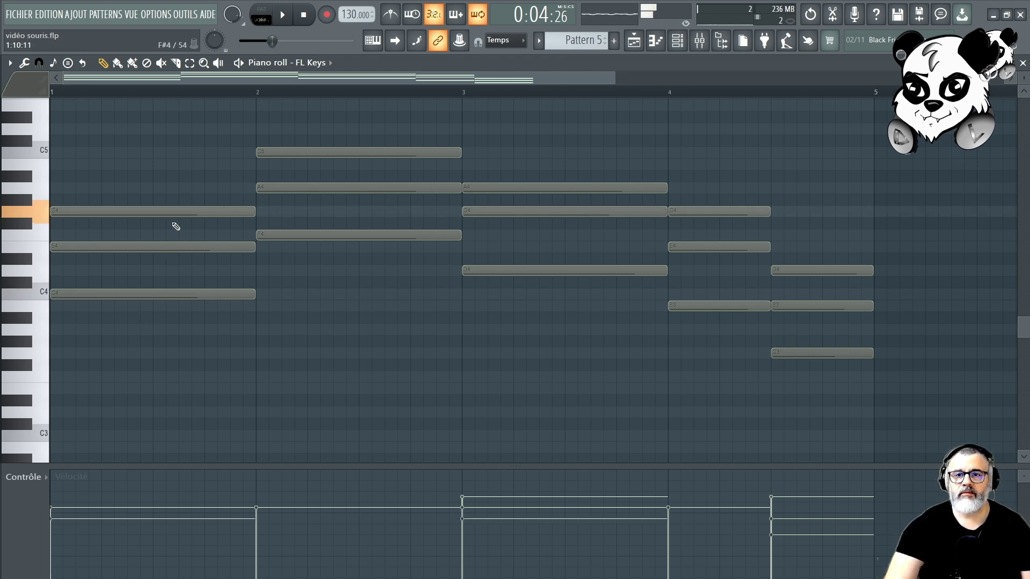
Step: Display the note pan control, vary the pan of individual chord notes across bars 1 to 4, and play them back
left_click(46, 481)
left_click(38, 500)
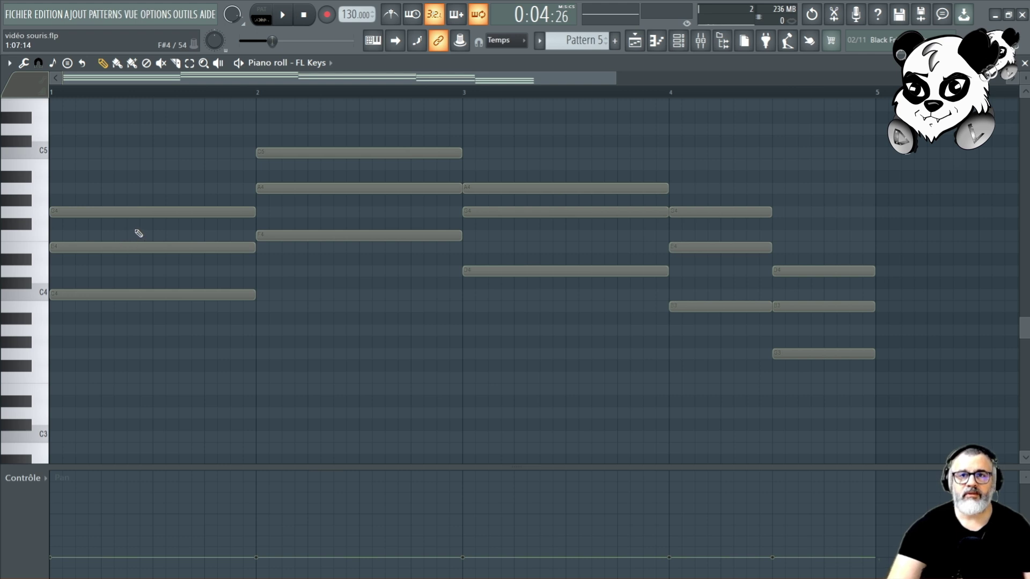
scroll(138, 233, "up", 10)
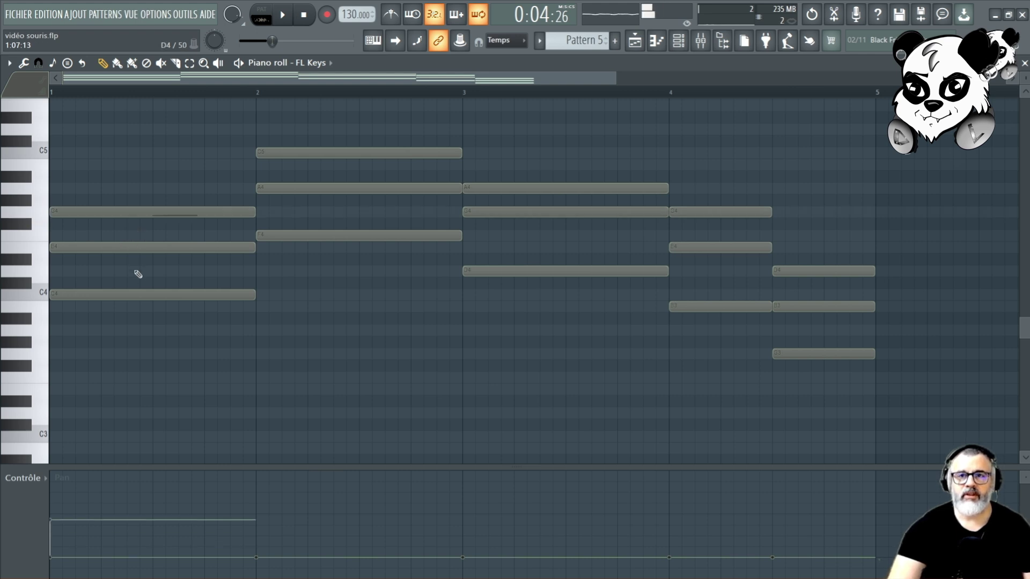
scroll(141, 273, "down", 7)
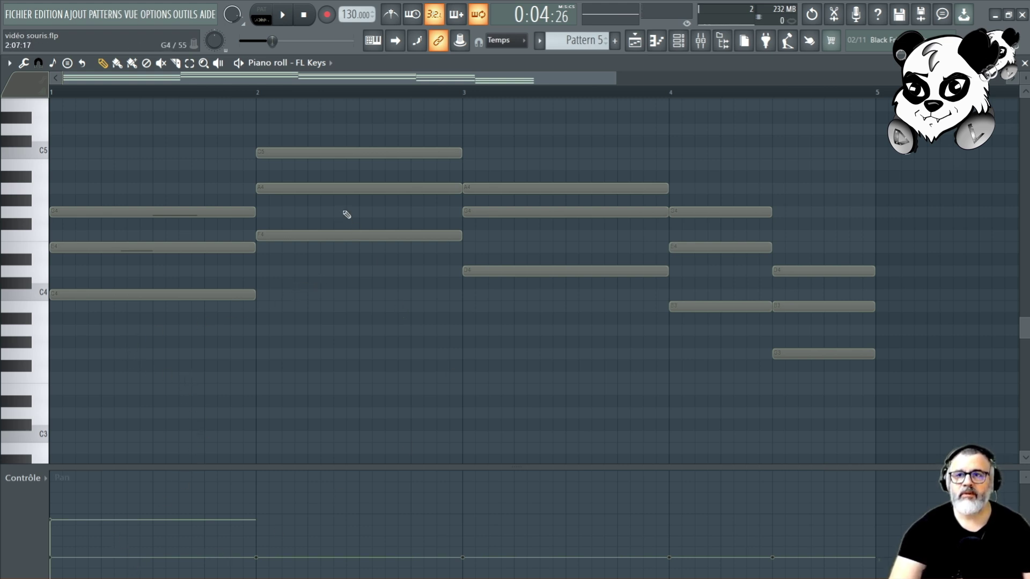
scroll(346, 215, "up", 4)
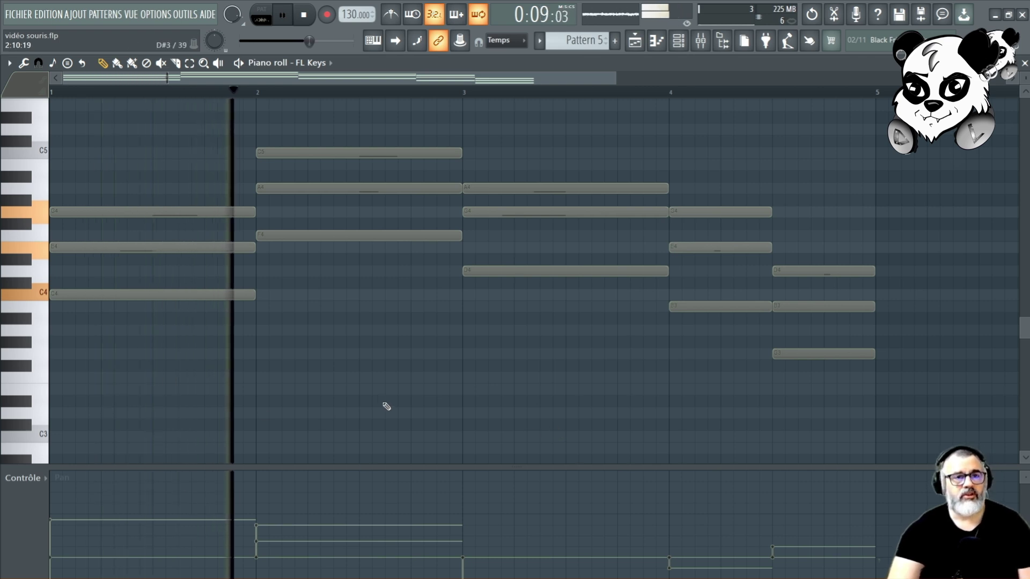
key("space")
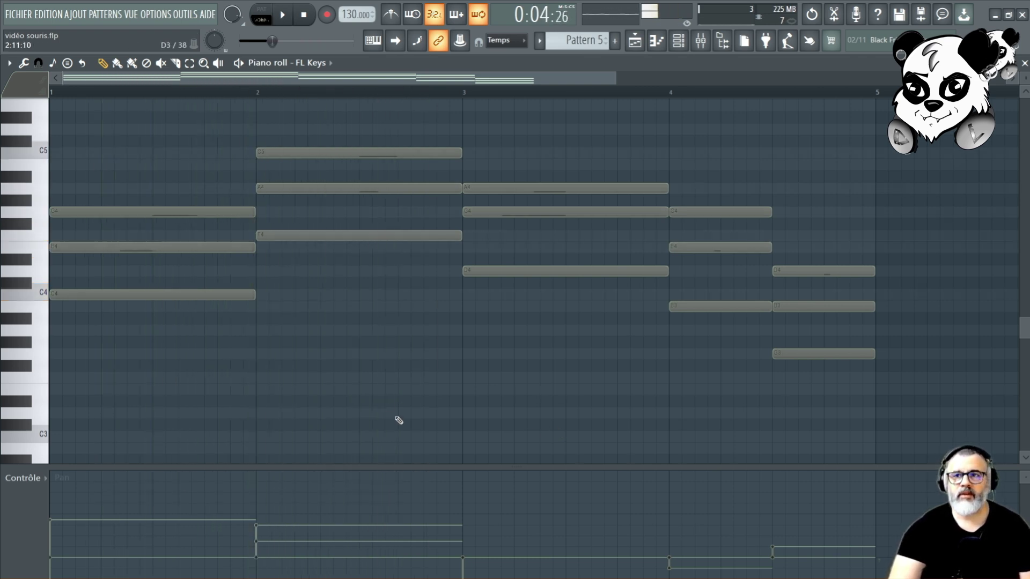
Step: Try to select the lowest note of each chord one at a time
left_click(376, 236)
left_click(514, 271)
left_click(724, 306)
left_click(813, 355)
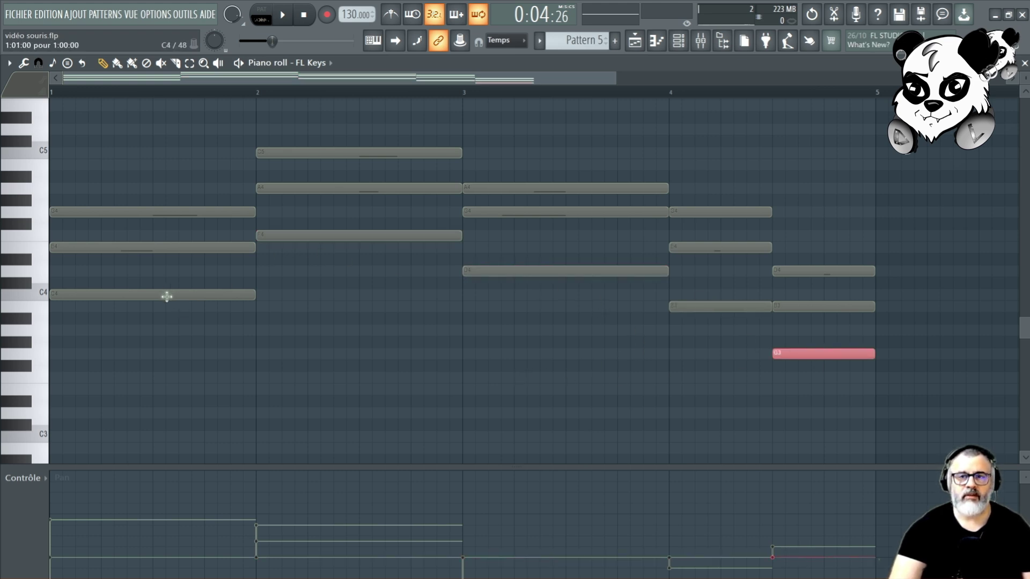
left_click(248, 278, "ctrl")
left_click(171, 294)
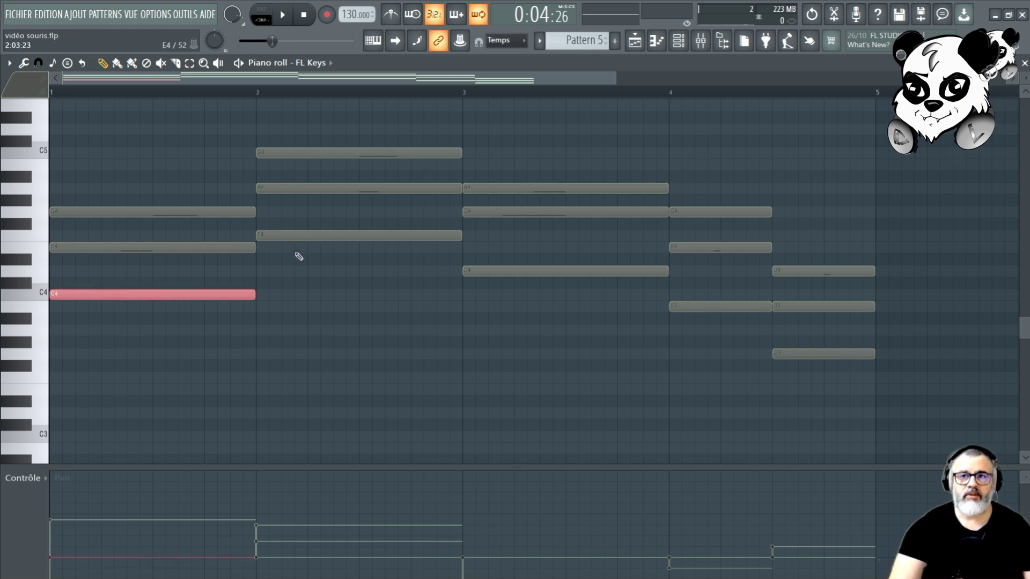
left_click(300, 237)
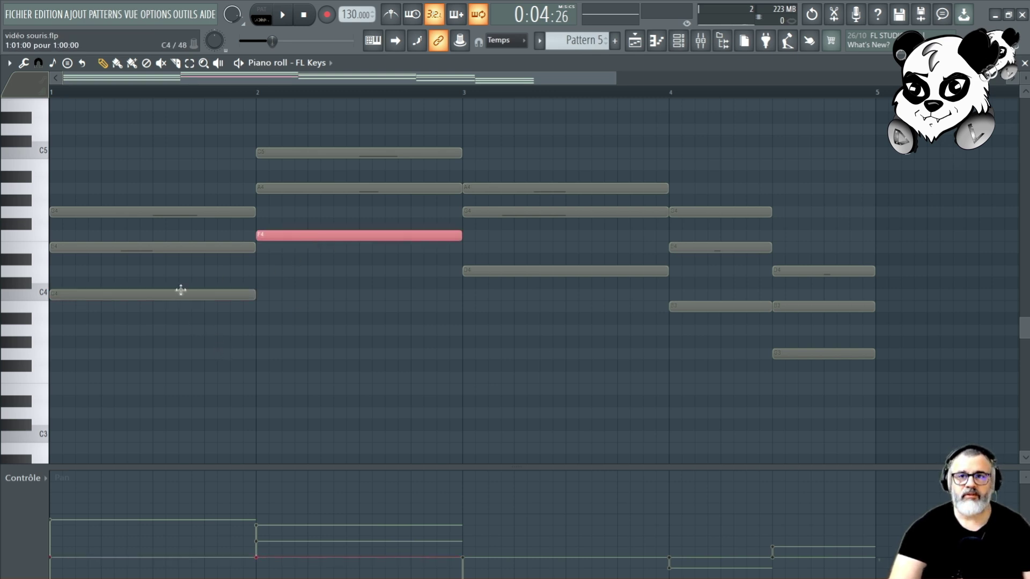
left_click(180, 295)
left_click(212, 294)
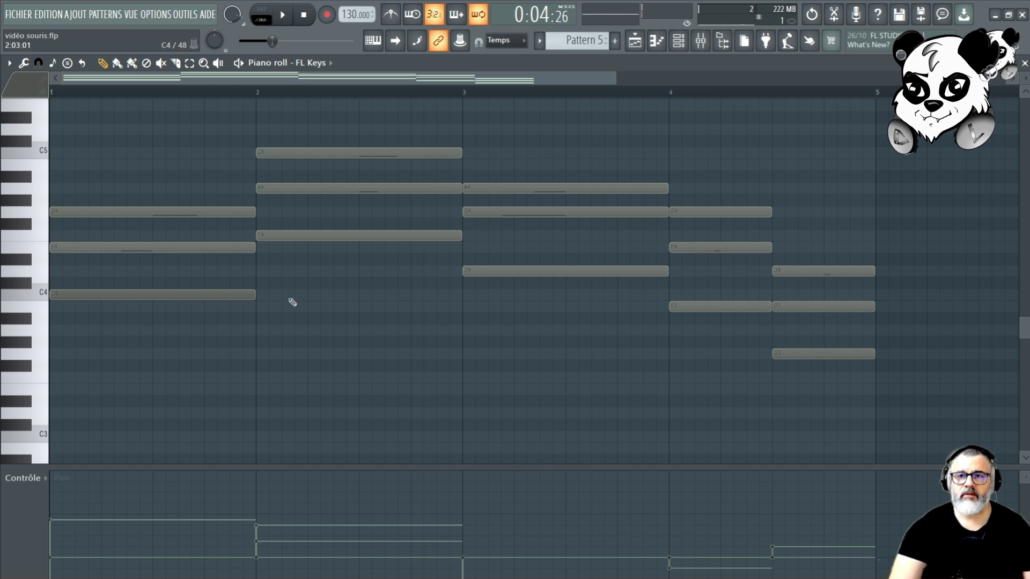
left_click(280, 295)
right_click(300, 294)
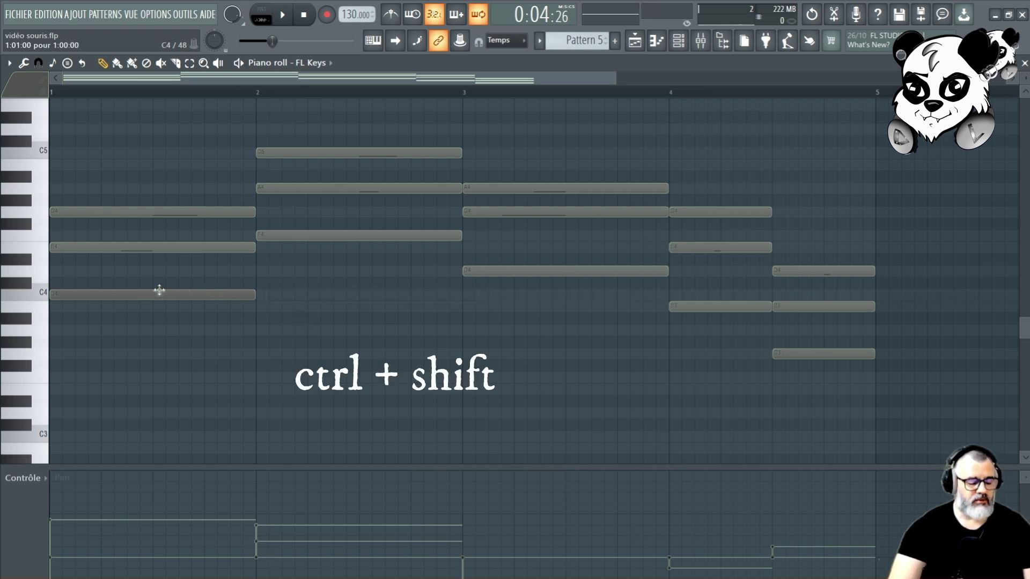
Step: Select the lowest note of every chord together, transpose them down one octave, and duplicate them back at C4, F4, D4, B3 and G3
left_click(161, 294, "ctrl+shift")
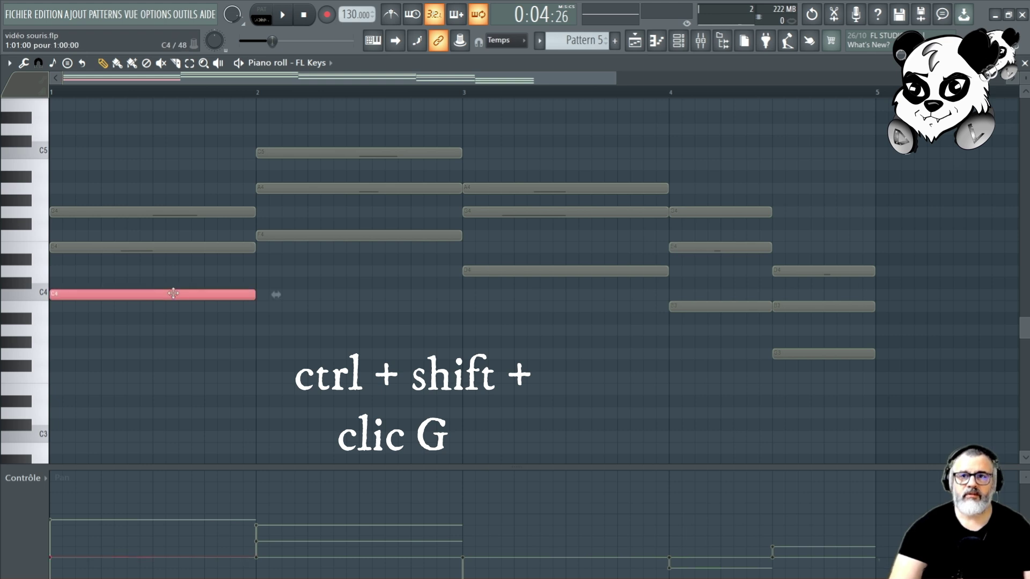
left_click(303, 236, "ctrl+shift")
left_click(491, 271, "ctrl+shift")
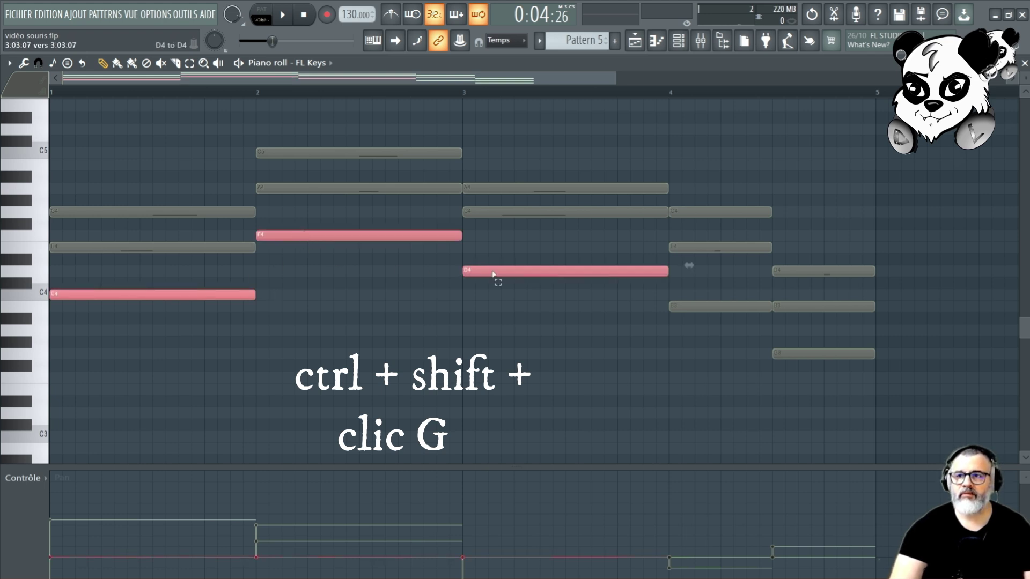
left_click(678, 307, "ctrl+shift")
left_click(810, 356, "ctrl+shift")
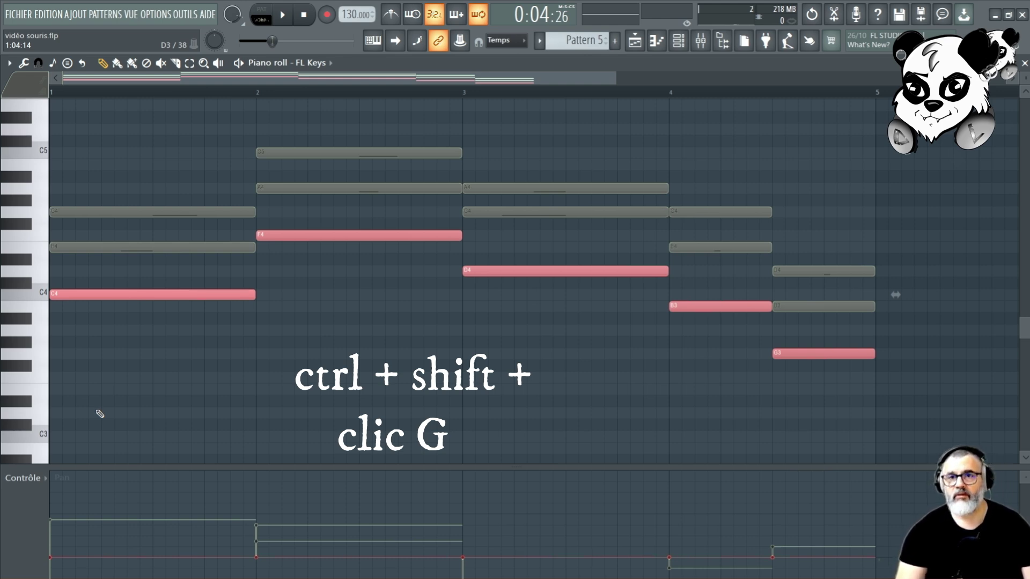
key("ctrl+Down")
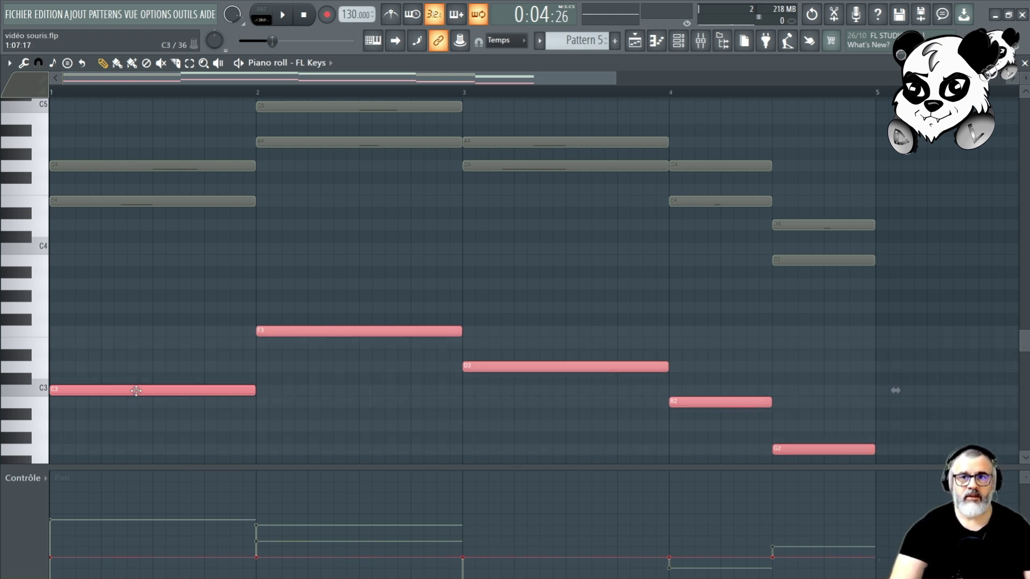
left_click_drag(136, 390, 135, 247)
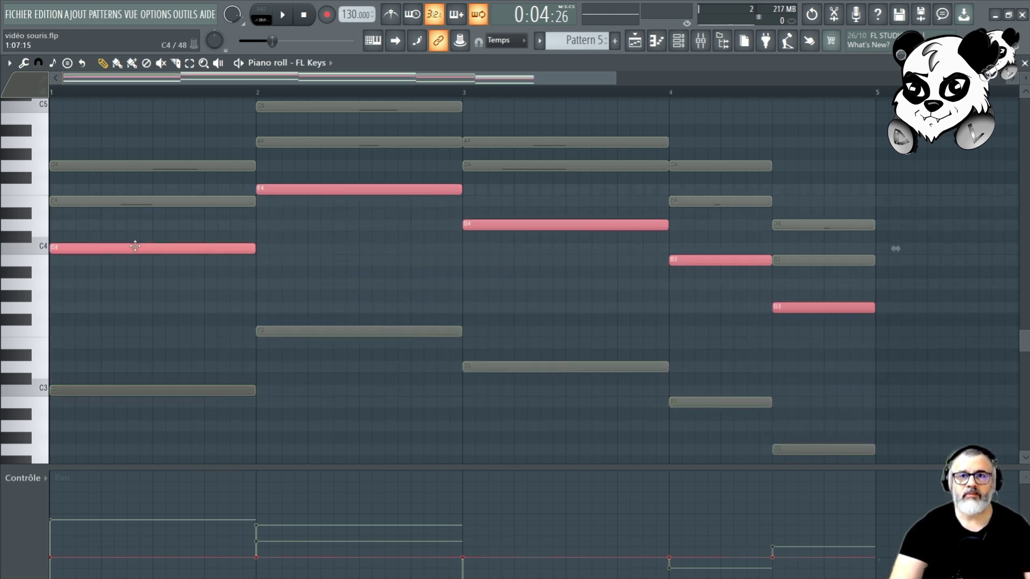
Step: Play the chords with the added lower octave and look over the notes, then stop playback
key("space")
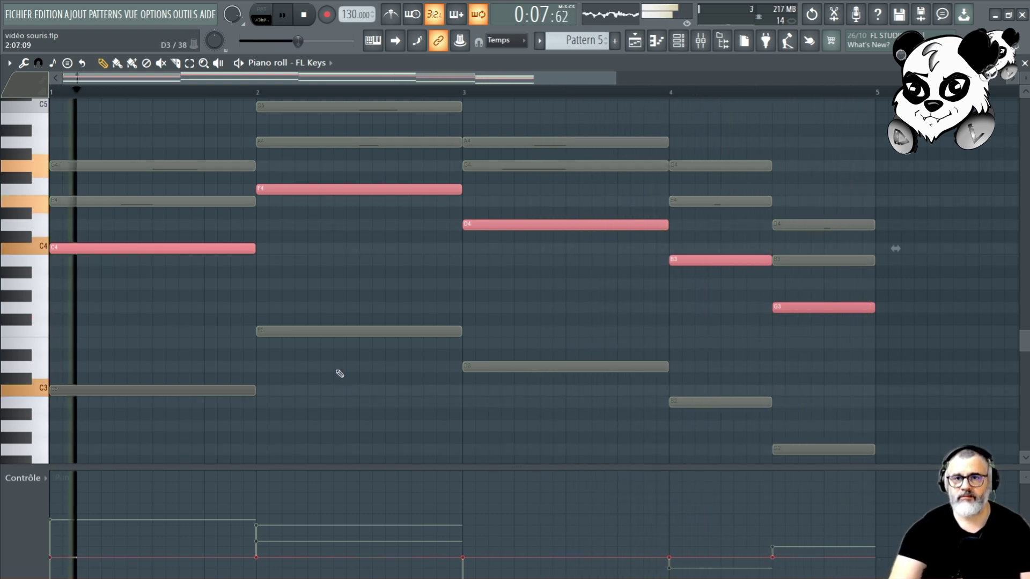
scroll(338, 409, "up", 4)
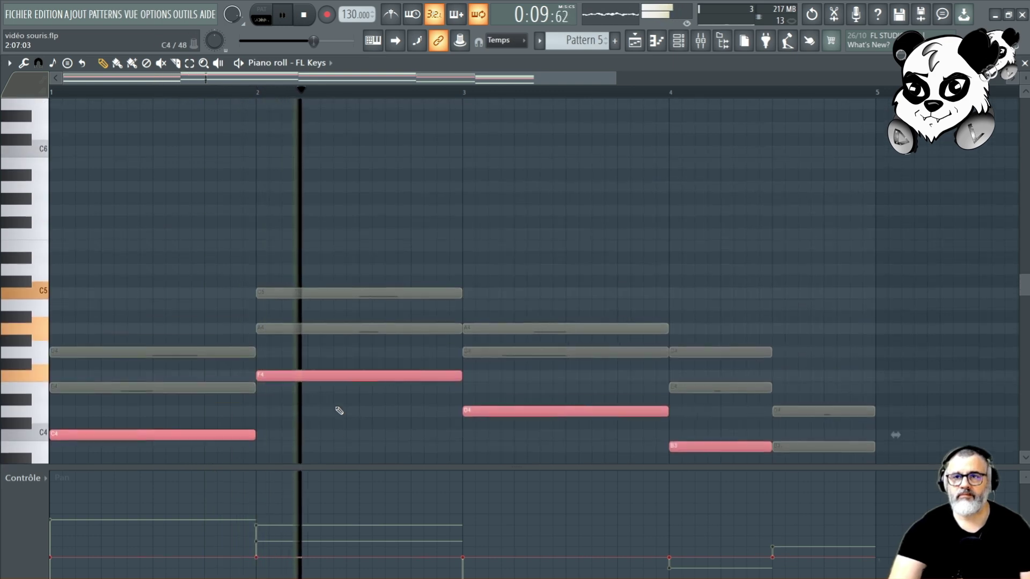
scroll(335, 406, "down", 2)
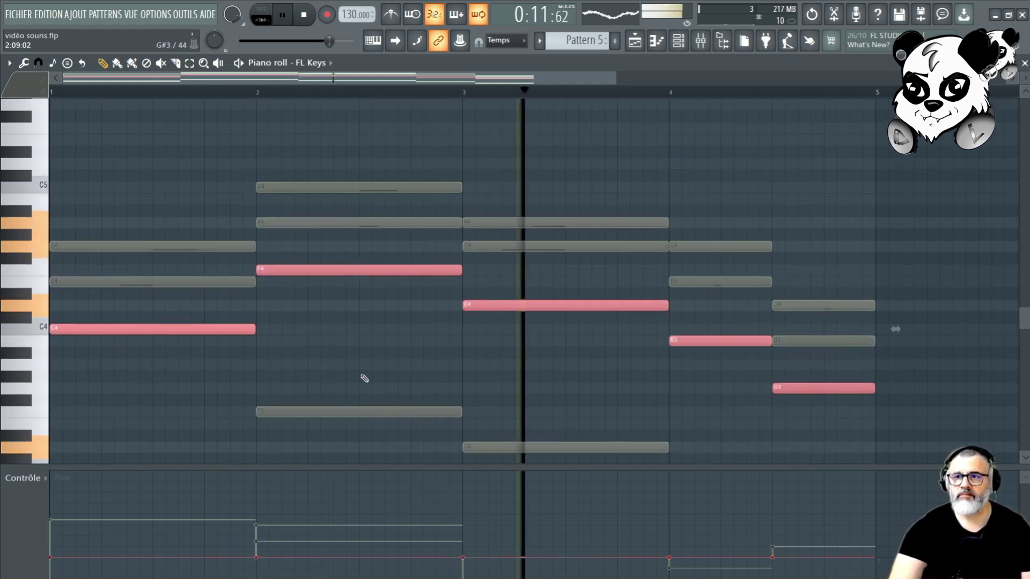
scroll(364, 378, "up", 3)
scroll(364, 378, "down", 1)
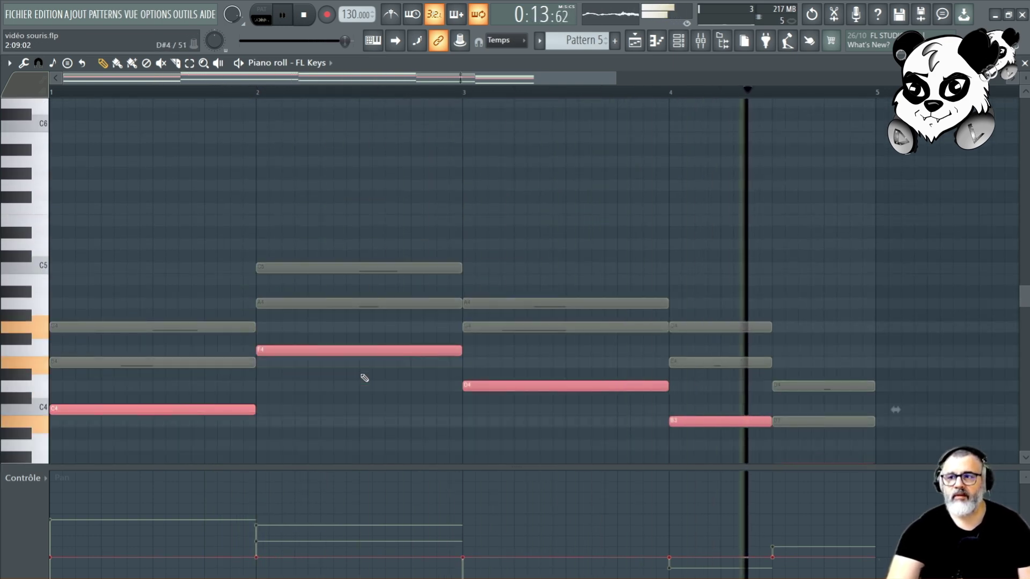
key("space")
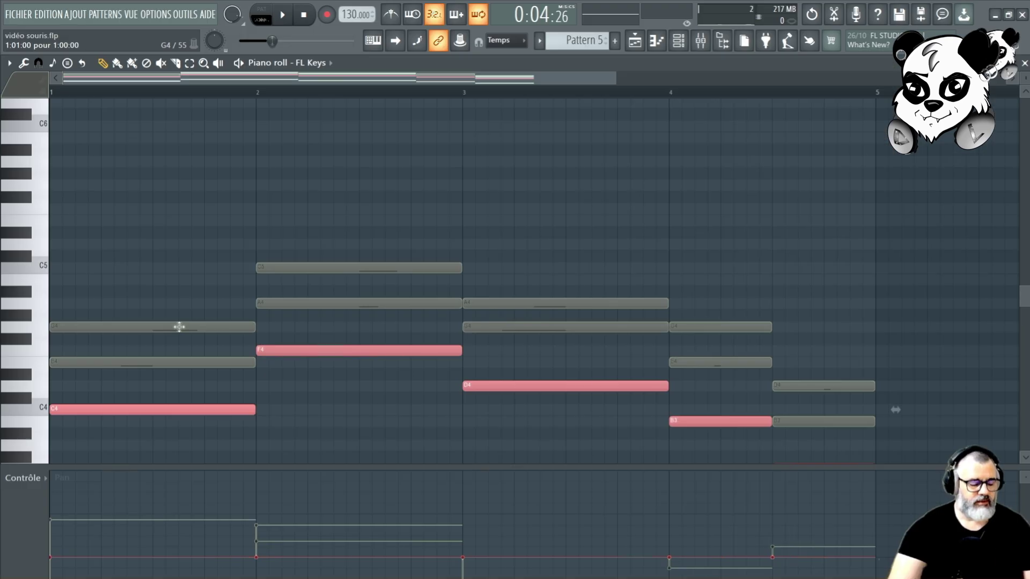
Step: Duplicate the top note of every chord to a higher register, at C6, F6, D6, C6 and G5
left_click(173, 282)
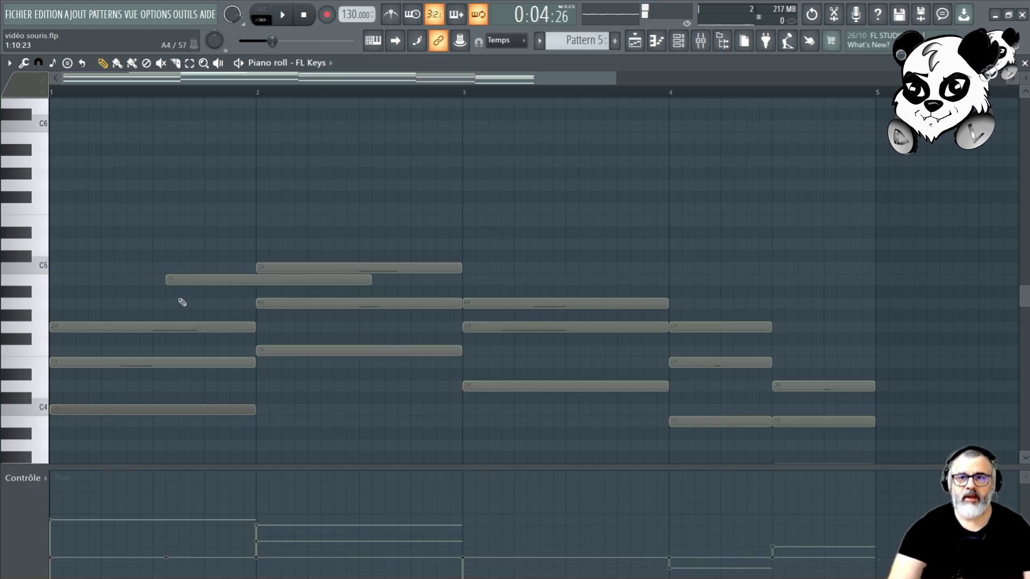
right_click(183, 283)
left_click(159, 322, "shift")
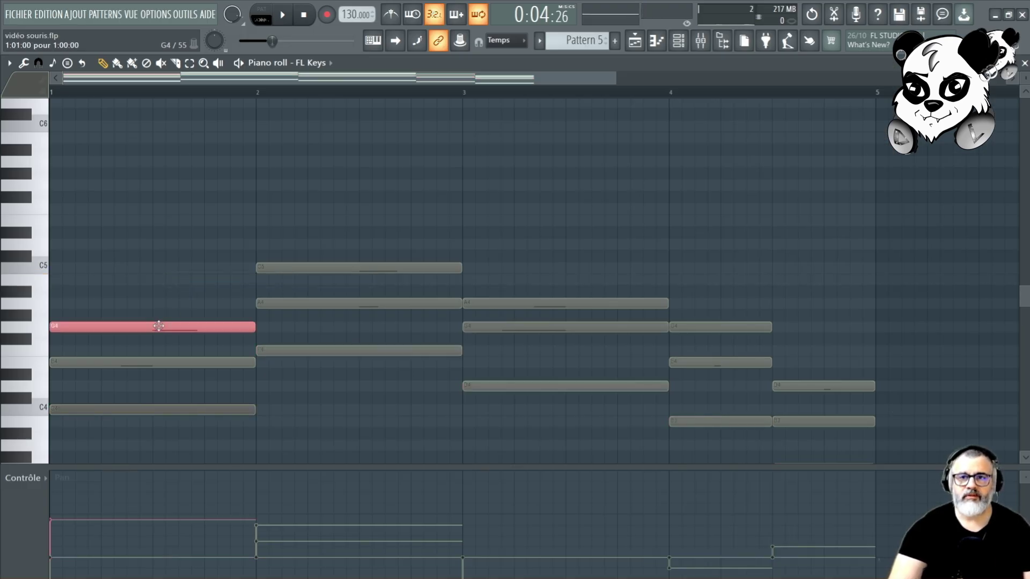
left_click(280, 270, "shift")
left_click(522, 304, "shift")
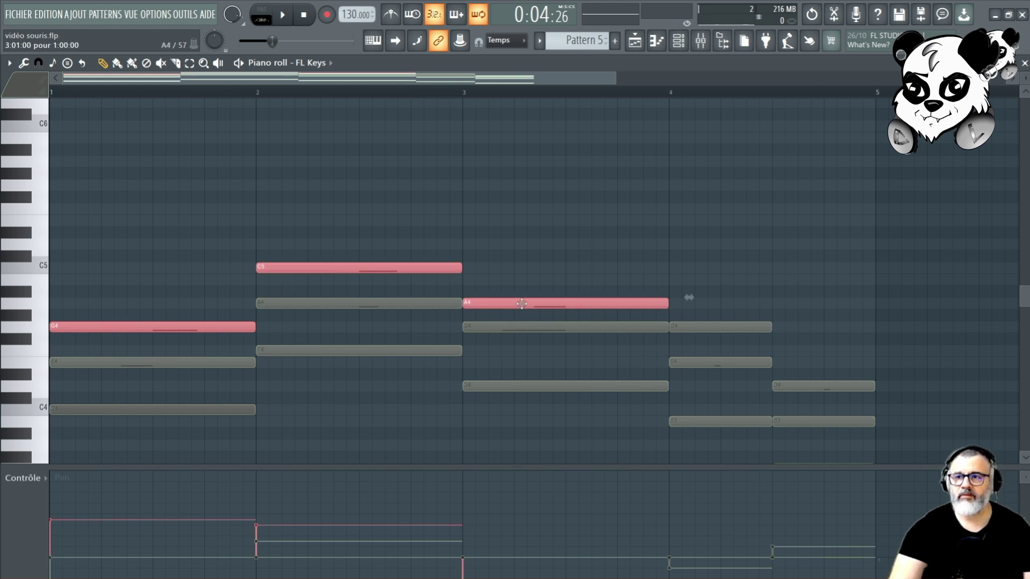
left_click(705, 330, "shift")
left_click(823, 386, "shift")
left_click_drag(160, 323, 147, 121)
scroll(214, 225, "up", 5)
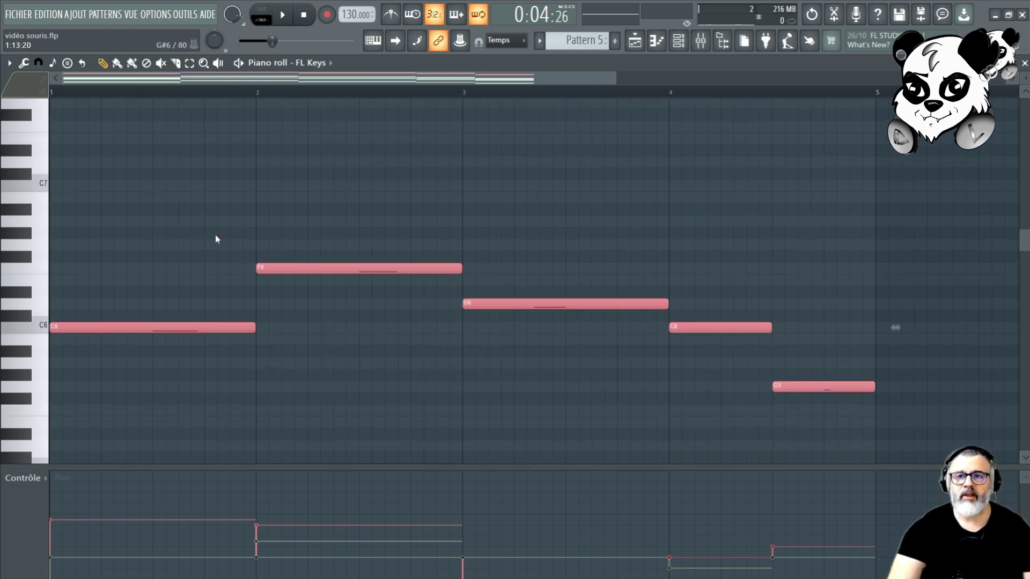
Step: Slice the duplicated high notes: C6 in bar 1 into three, F6 into four, and the other three notes into two each
right_click(214, 235)
left_click(234, 366)
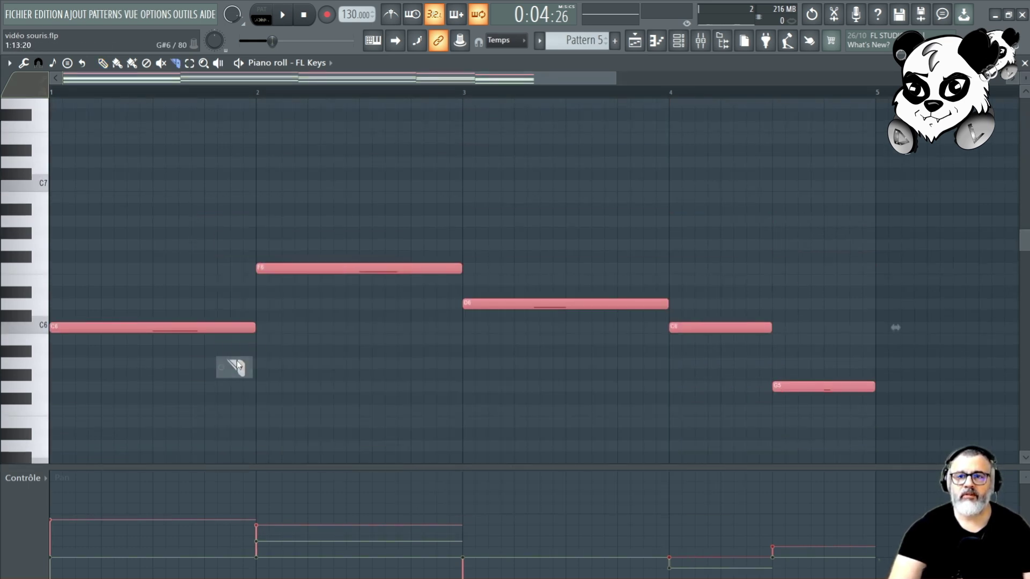
left_click_drag(517, 290, 497, 321)
left_click_drag(694, 354, 692, 356)
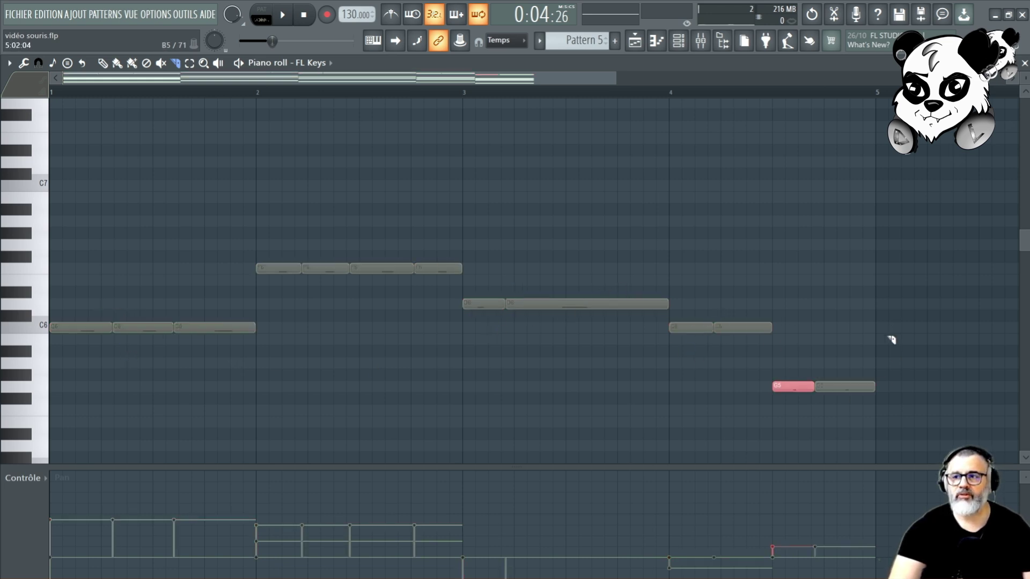
Step: Display the note velocity control, and vary the velocities of the sliced C6 notes in bar 1 and F6 notes in bar 2
key("d")
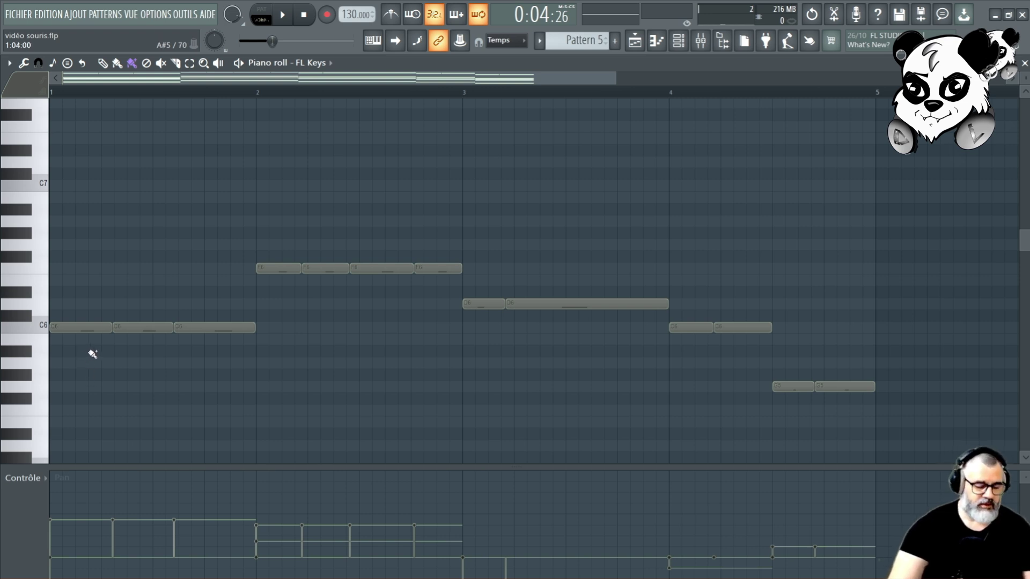
left_click(31, 482)
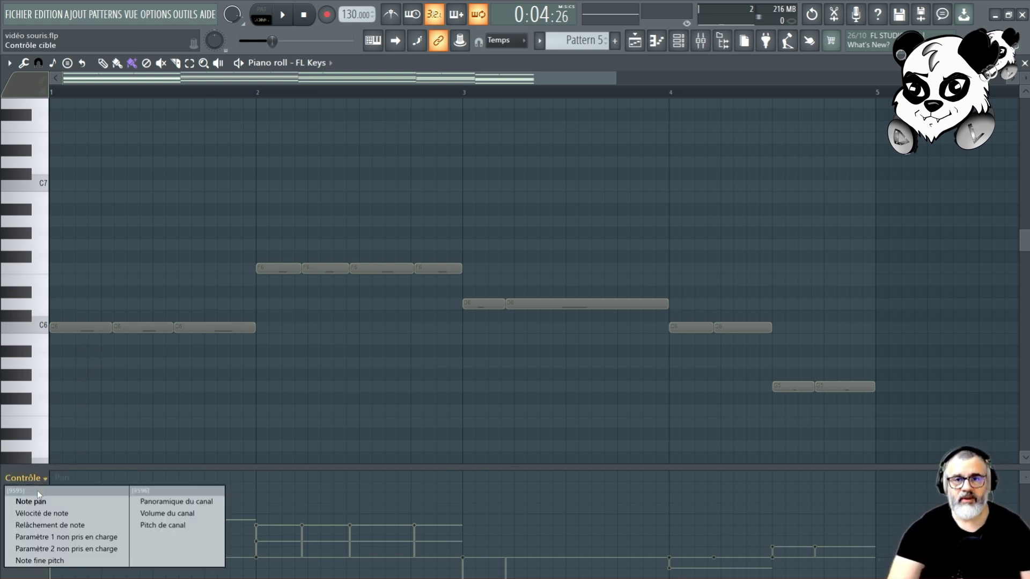
left_click(33, 509)
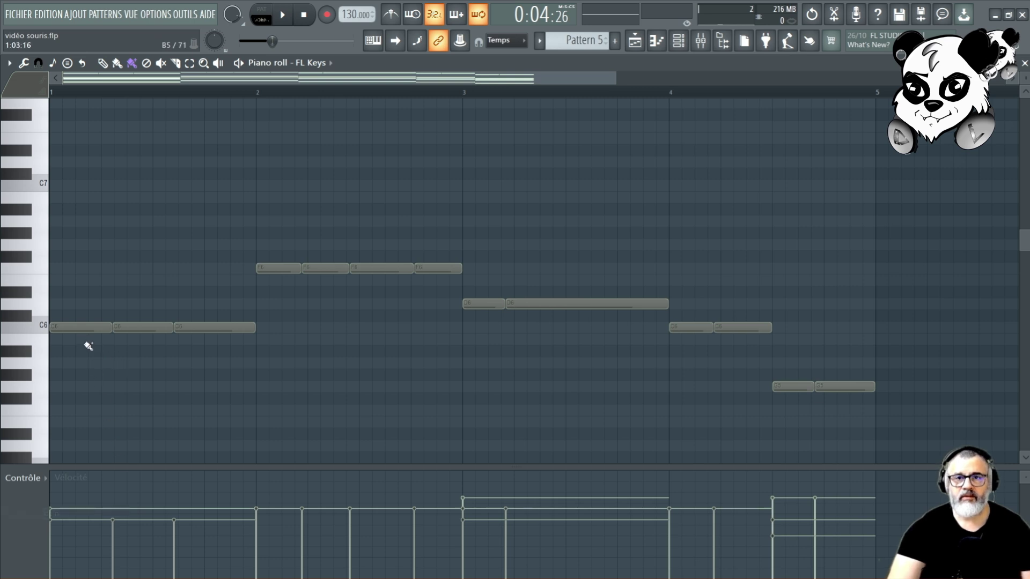
scroll(85, 340, "down", 3)
scroll(85, 340, "up", 1)
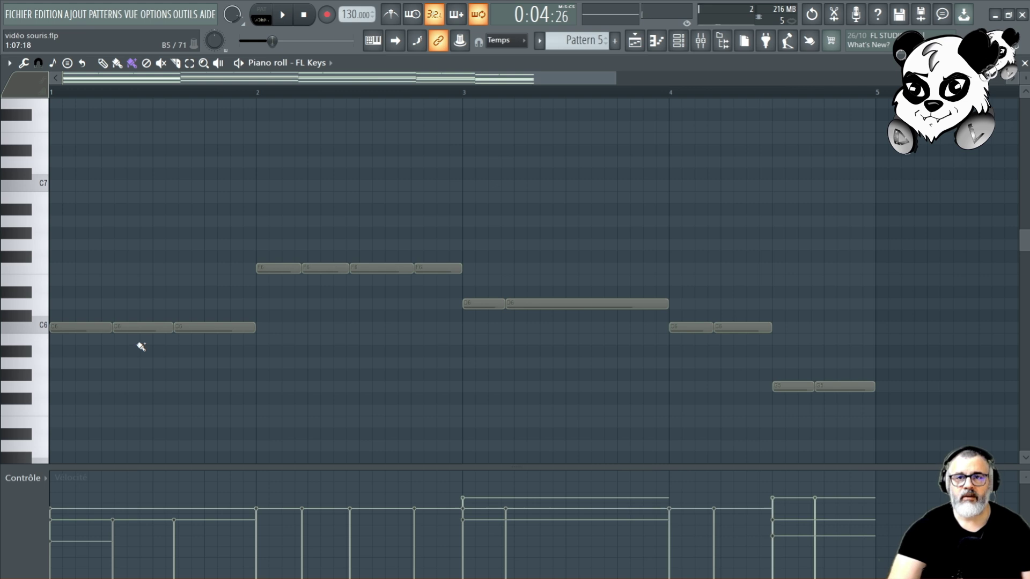
scroll(219, 352, "down", 1)
scroll(281, 294, "down", 1)
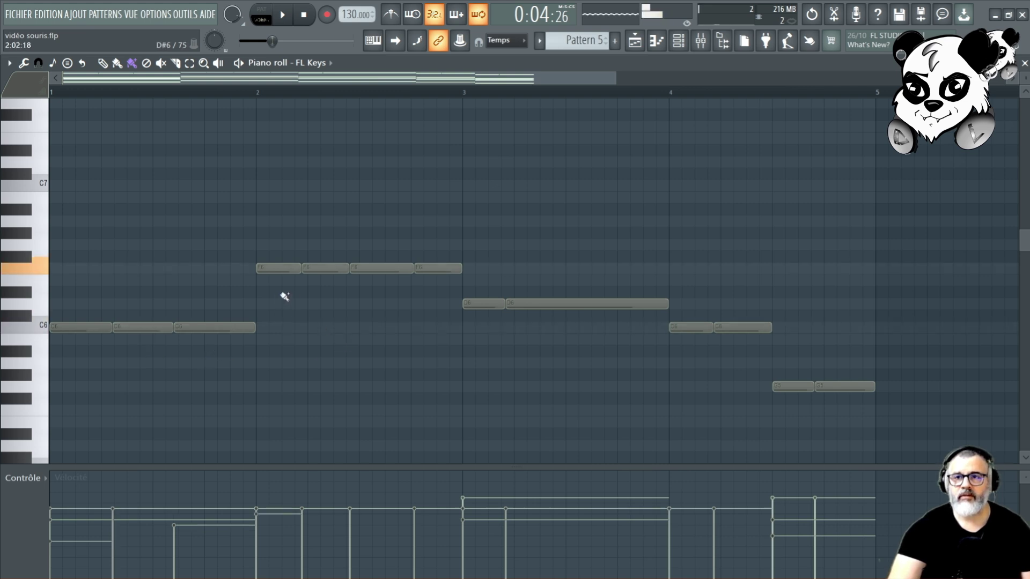
scroll(340, 299, "down", 2)
scroll(389, 302, "up", 3)
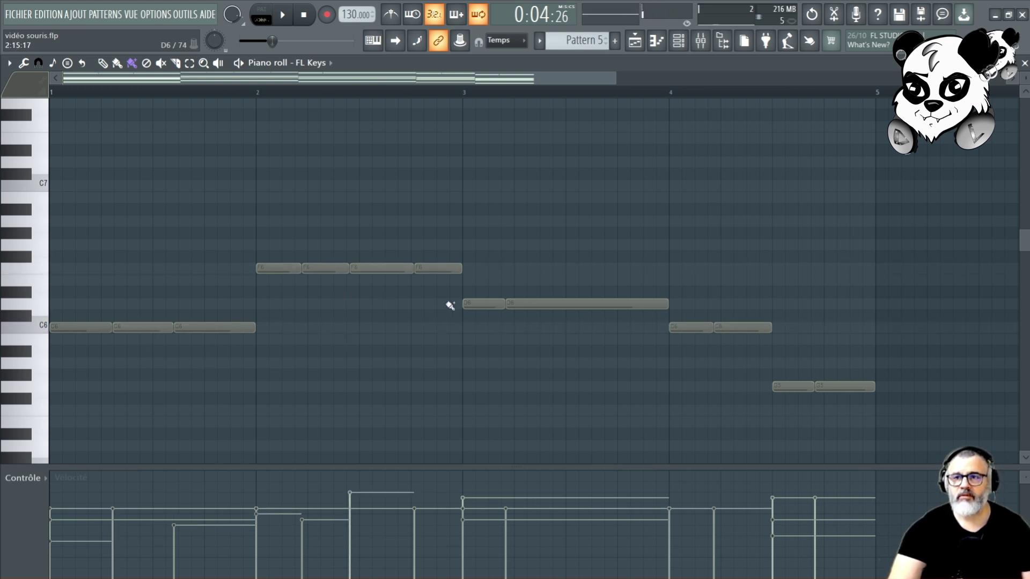
Step: Vary the velocities of the sliced high notes in bars 3 and 4
scroll(449, 306, "down", 1)
scroll(481, 336, "down", 1)
scroll(594, 335, "up", 1)
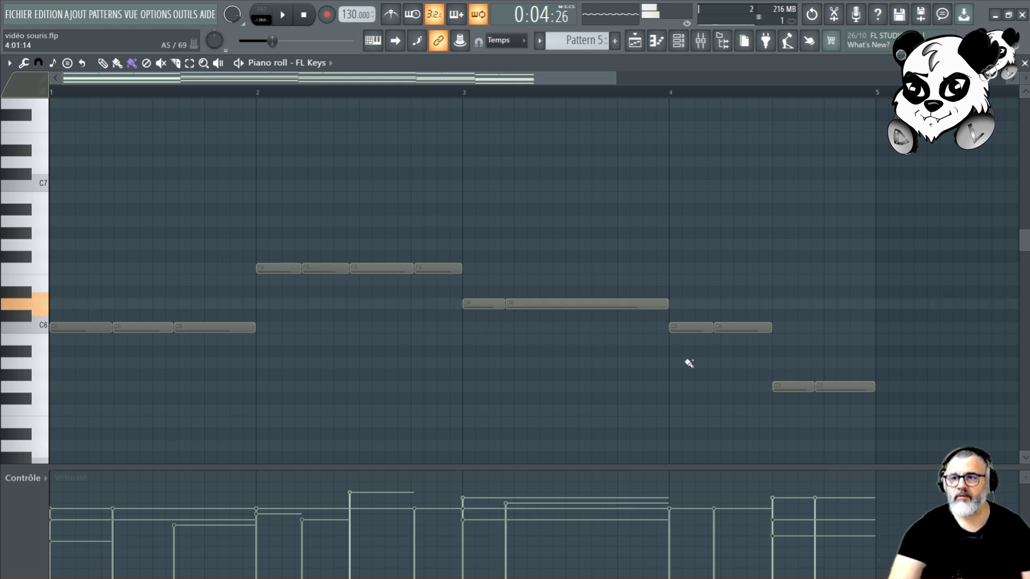
scroll(694, 354, "down", 1)
scroll(753, 358, "down", 2)
scroll(774, 420, "up", 1)
scroll(836, 427, "up", 3)
Step: Select all the sliced high notes, lower their velocities together, and raise them slightly while the pattern plays
left_click_drag(857, 275, 80, 410)
scroll(416, 376, "down", 10)
scroll(420, 378, "down", 3)
key("space")
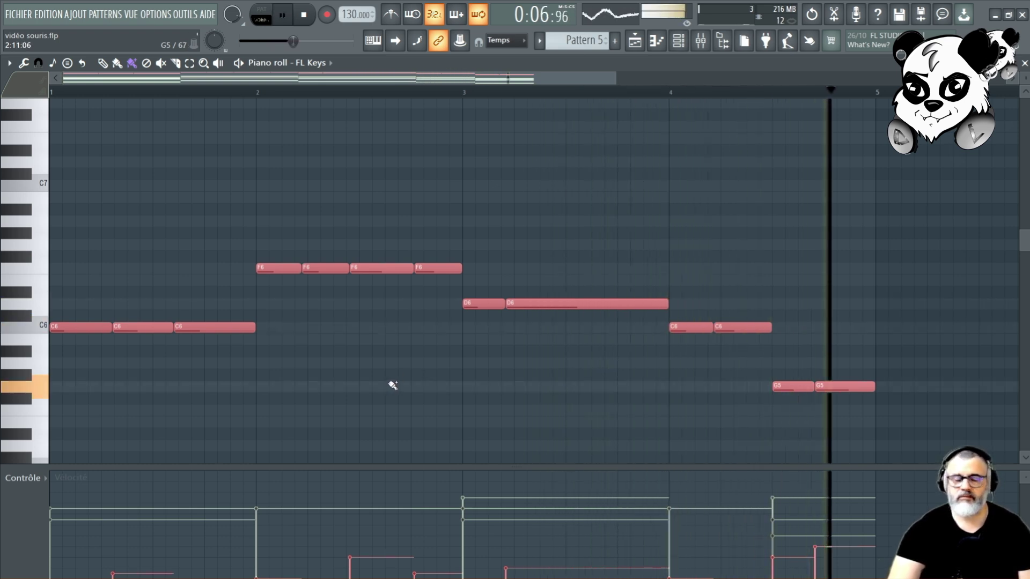
scroll(394, 385, "up", 4)
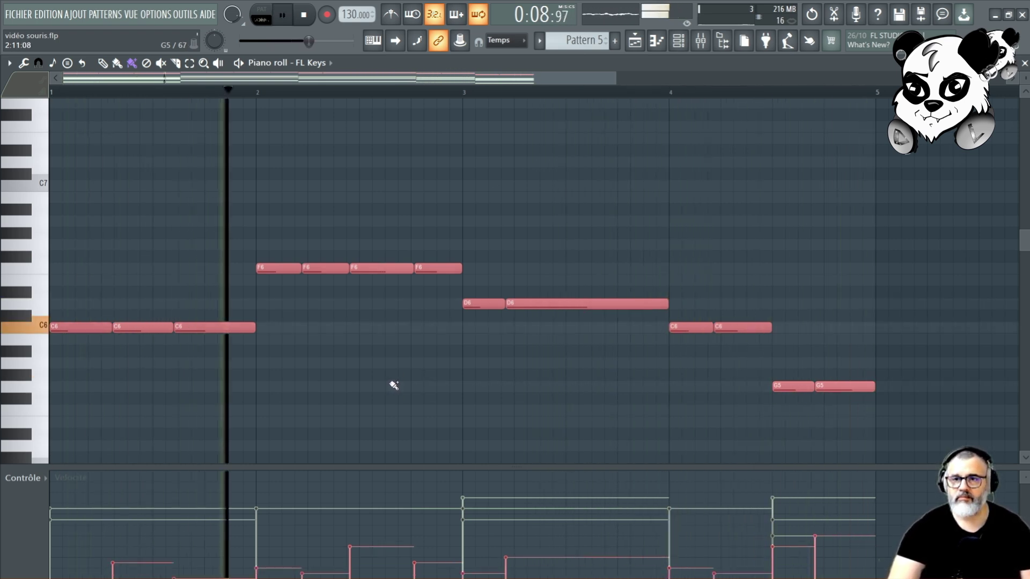
Step: Audition the piano roll chords by scrubbing the playback position across bars 3 and 2
scroll(395, 385, "up", 2)
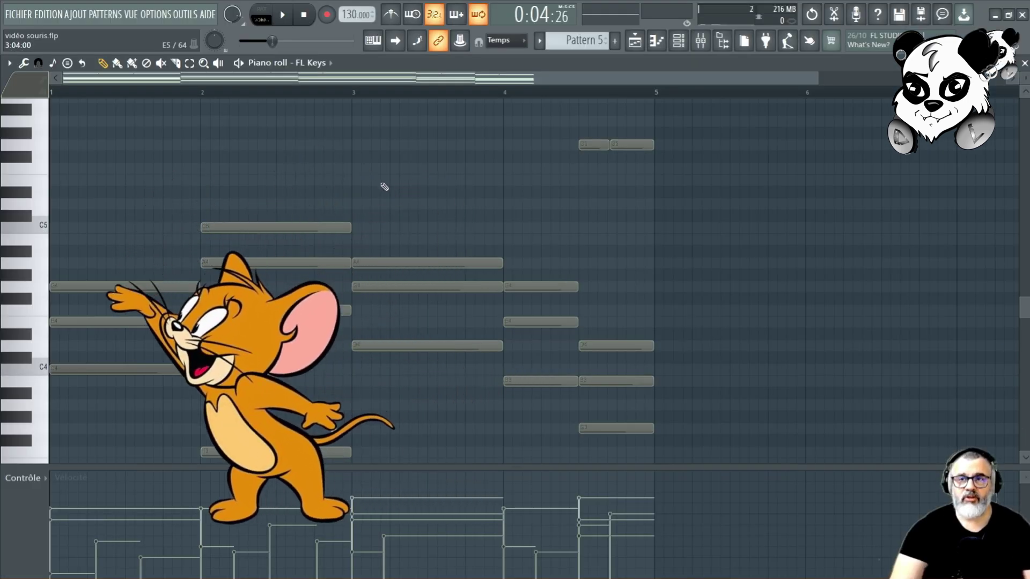
right_click(400, 158, "alt")
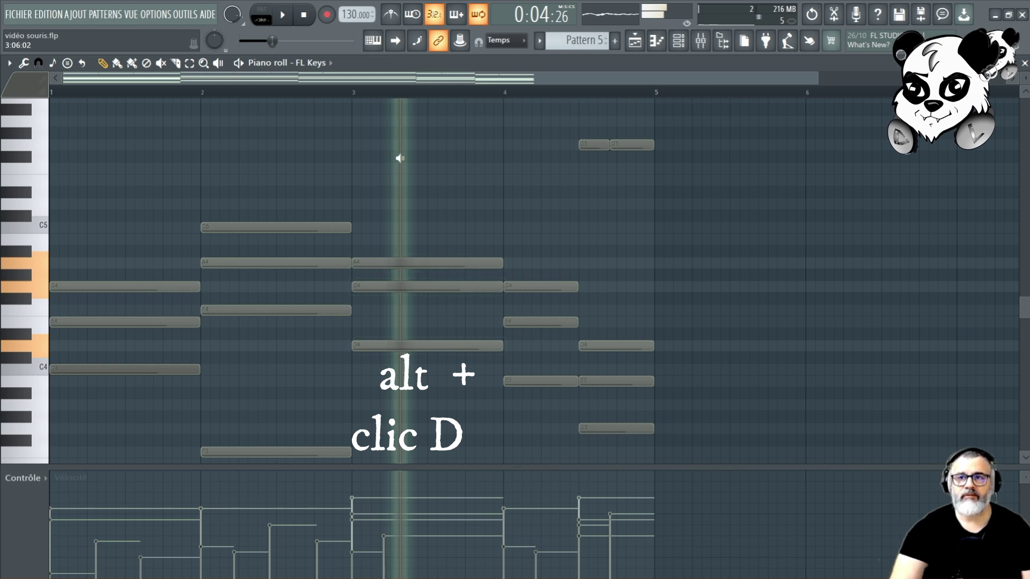
left_click_drag(400, 158, 303, 179)
scroll(471, 283, "down", 5)
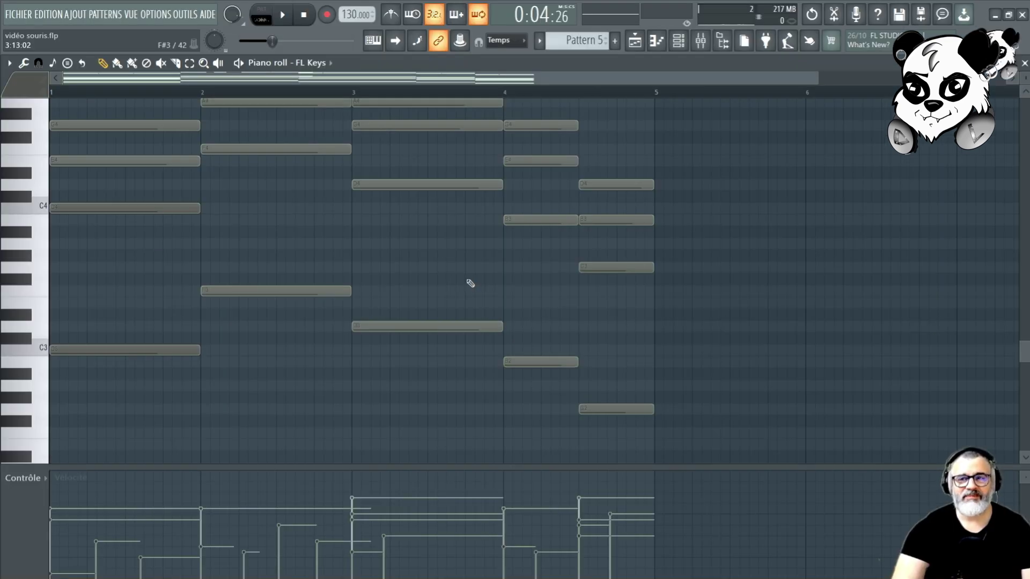
Step: Switch to the playlist, choose Pattern 1 as the clip source and place it at bar 5 on Track 33
left_click(634, 40)
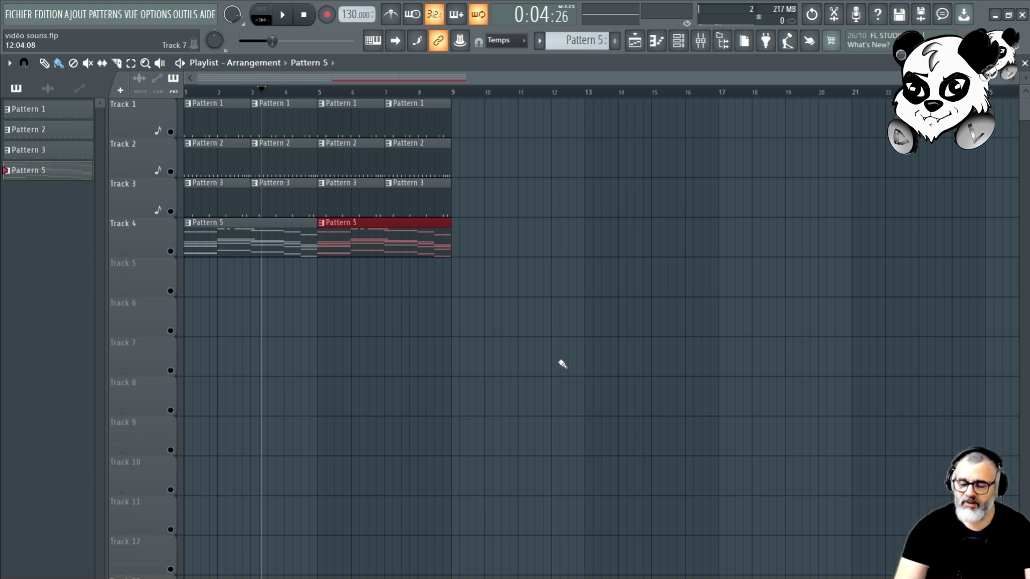
middle_click(617, 305)
left_click(533, 281)
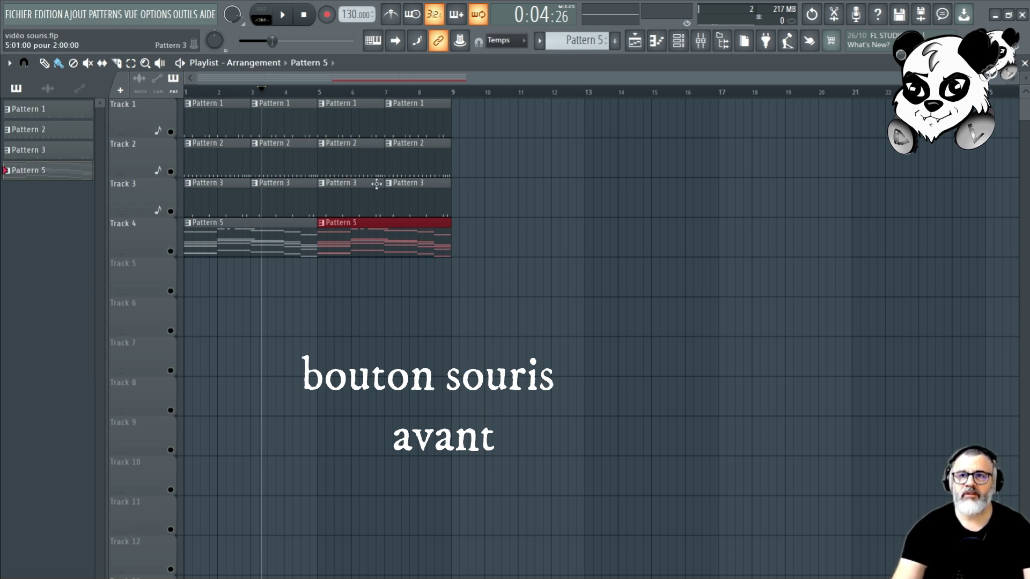
scroll(561, 378, "down", 10)
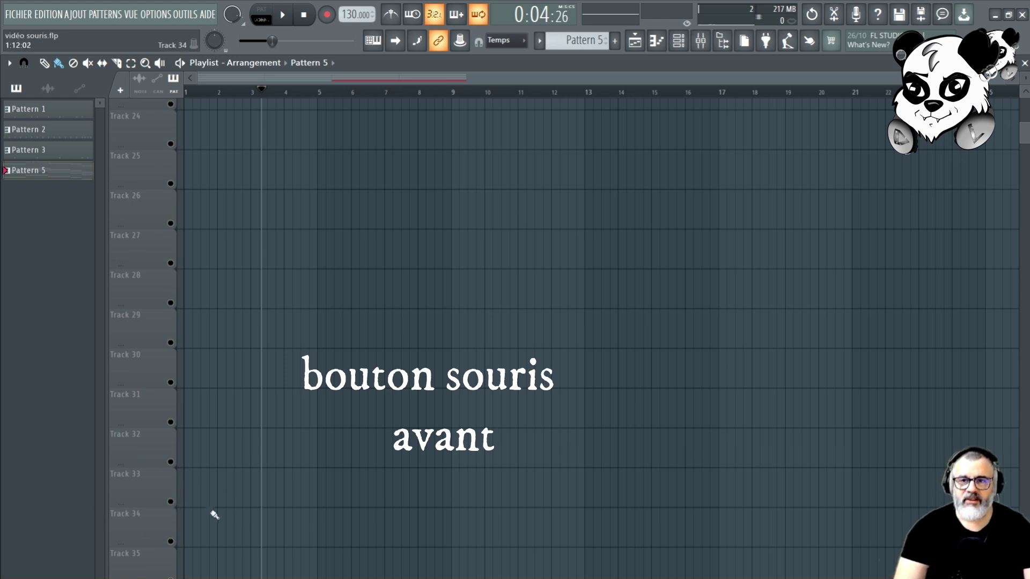
middle_click(353, 503)
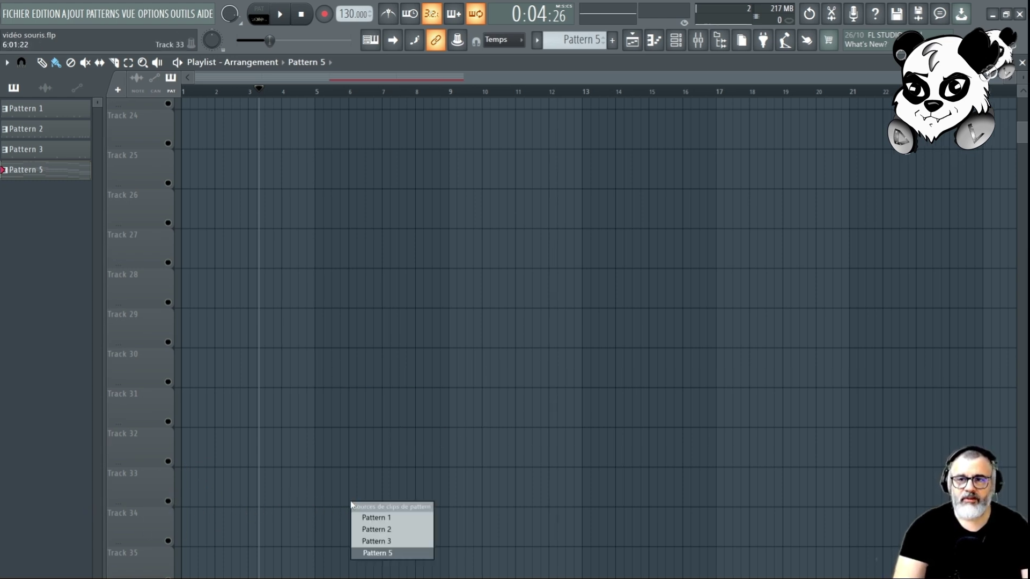
left_click(375, 518)
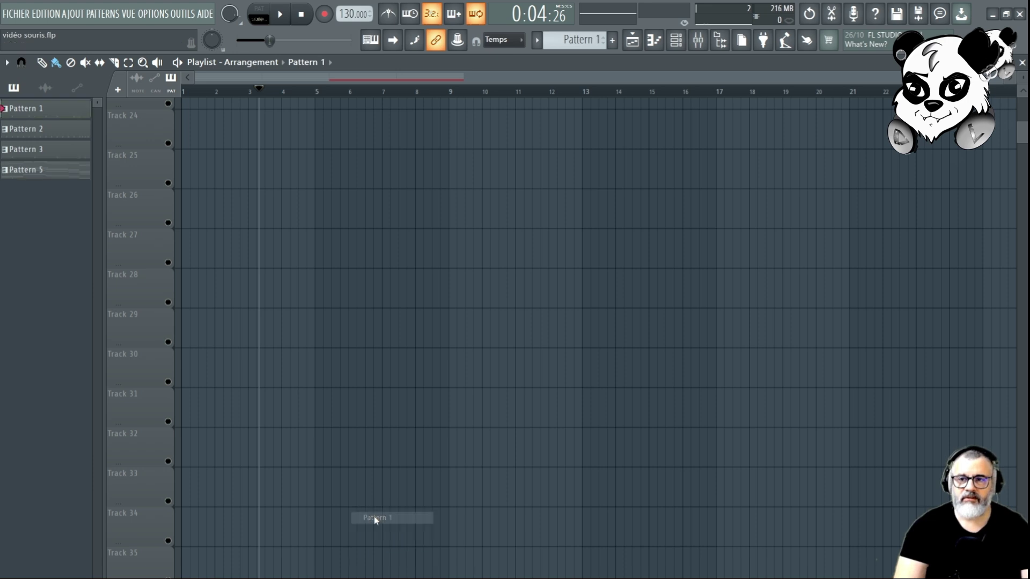
left_click(321, 498)
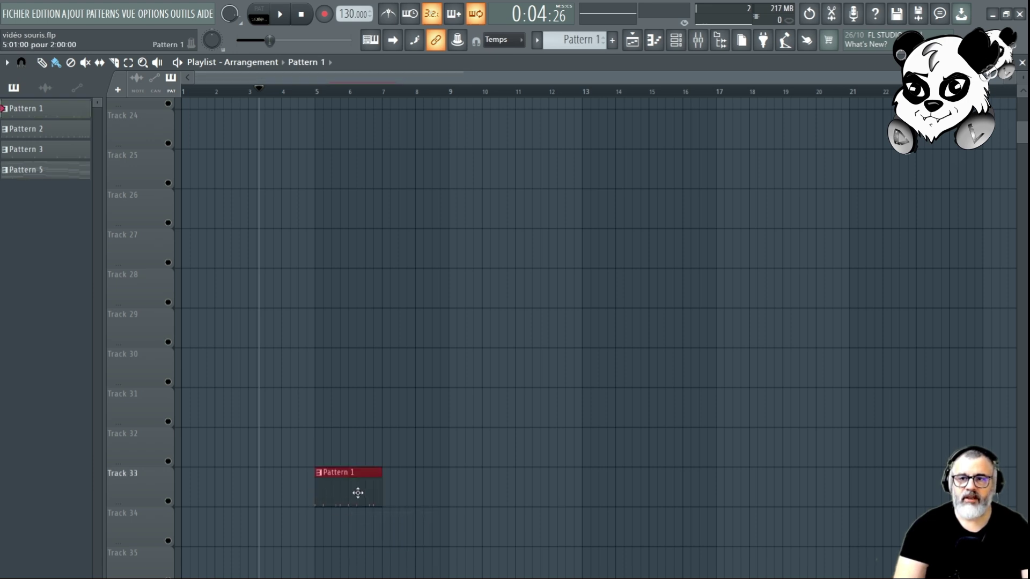
Step: Choose Pattern 3 as the clip source and place it at bar 5 on Track 34
right_click(426, 540)
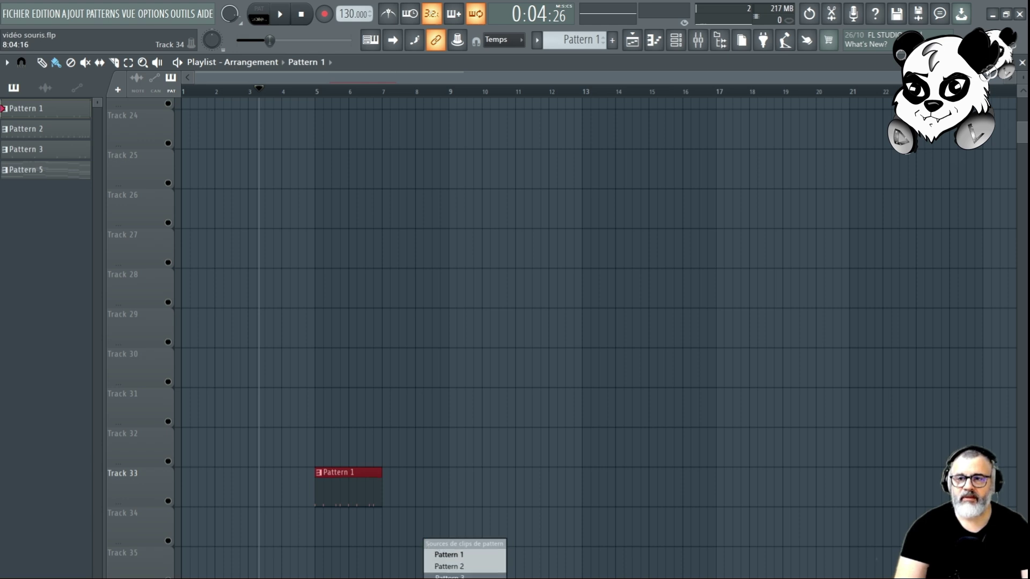
left_click(450, 577)
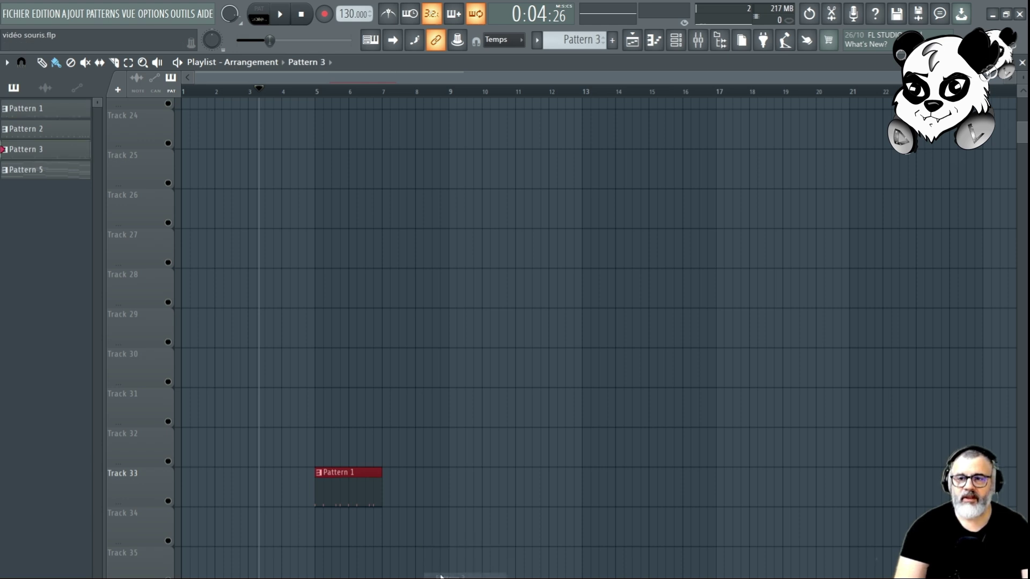
left_click(322, 536)
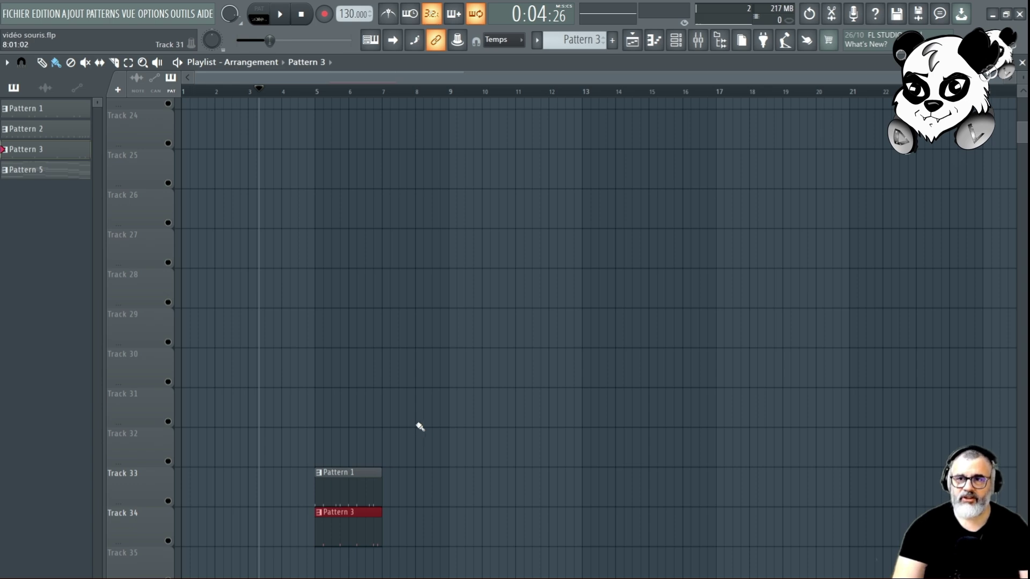
Step: Examine the project's patterns and channels in the project picker, both separately and in the combined view
key("ctrl+F8")
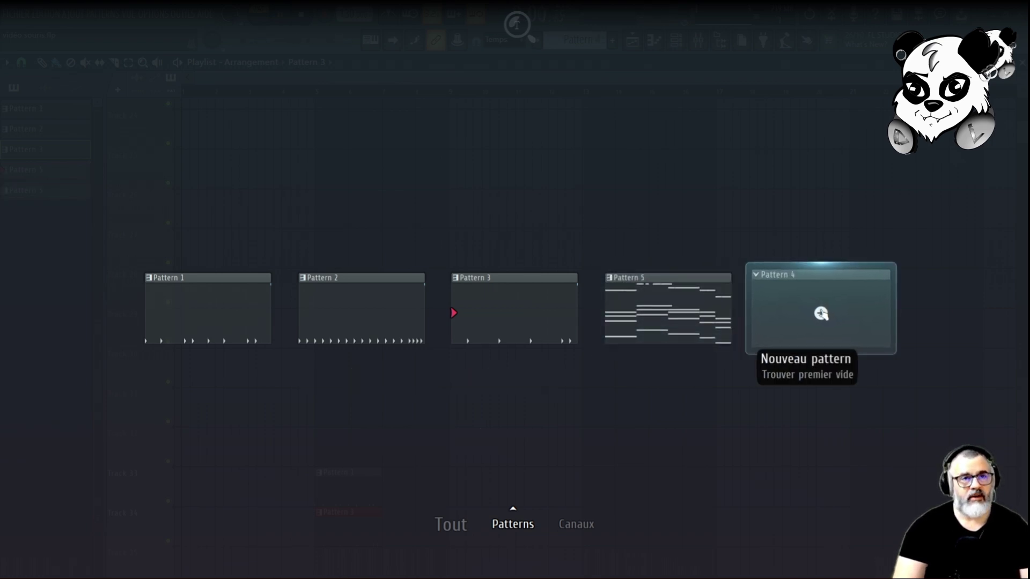
left_click(553, 522)
left_click(512, 524)
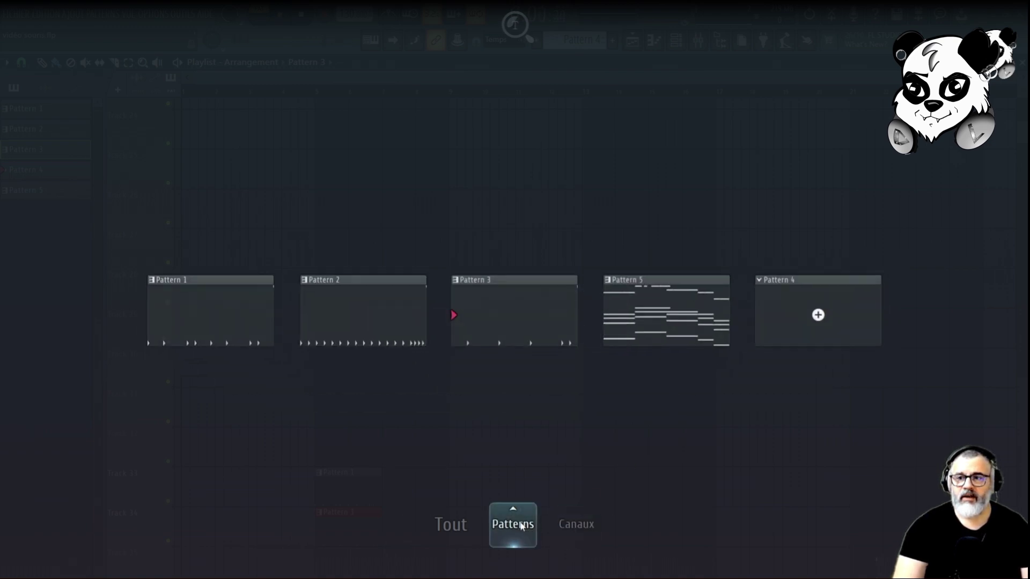
left_click(450, 524)
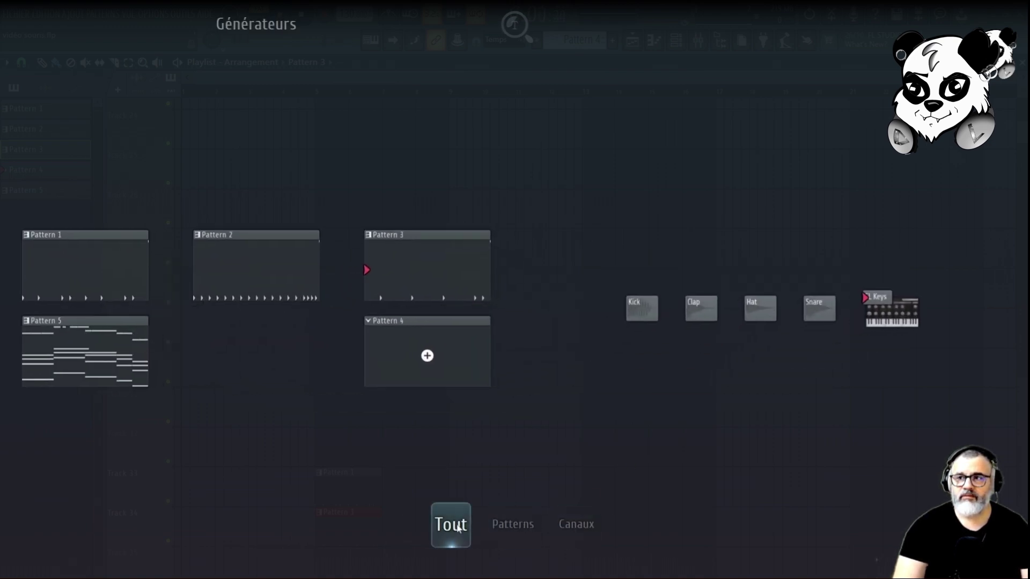
left_click(512, 524)
left_click(450, 524)
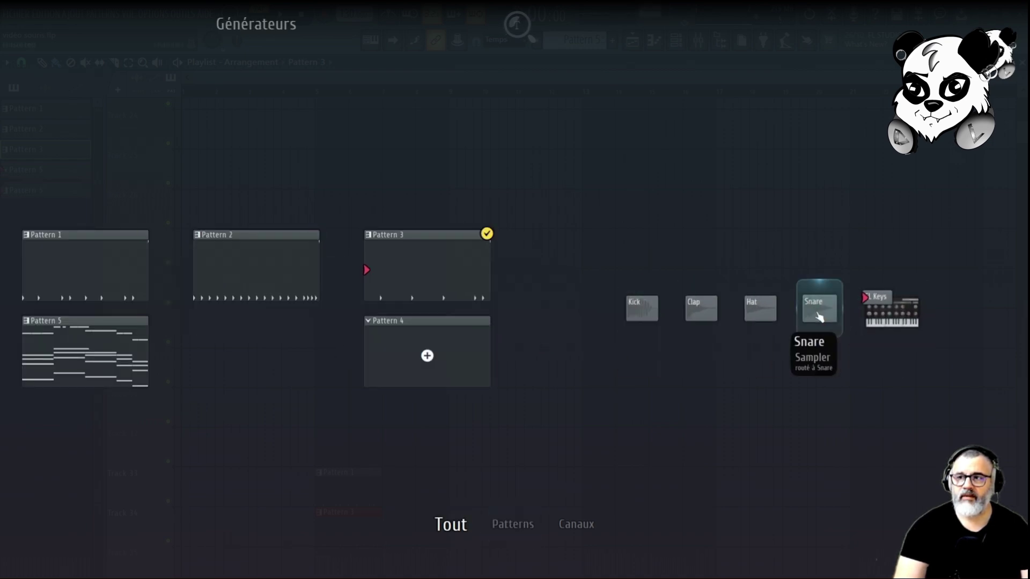
left_click(512, 524)
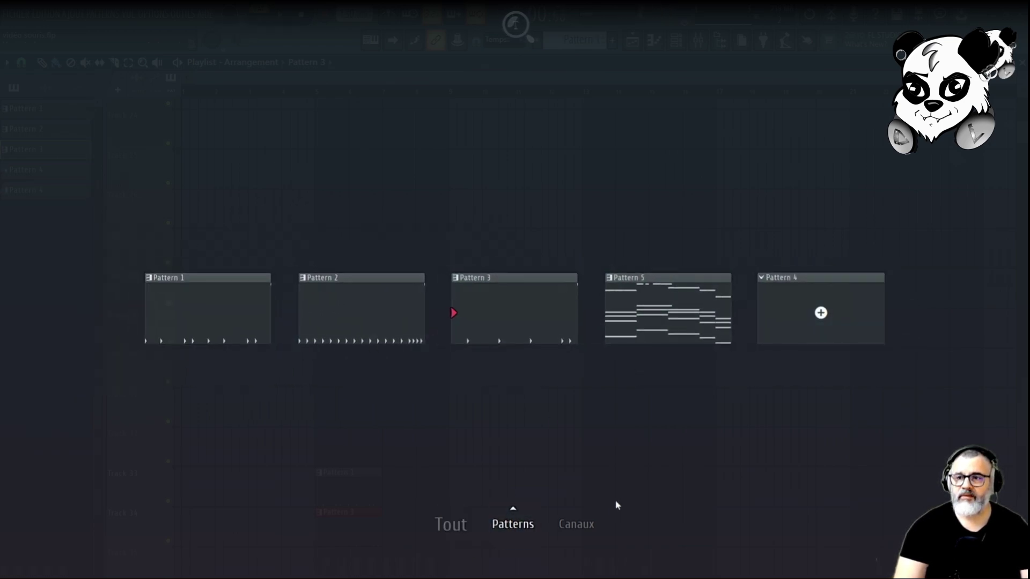
left_click(575, 524)
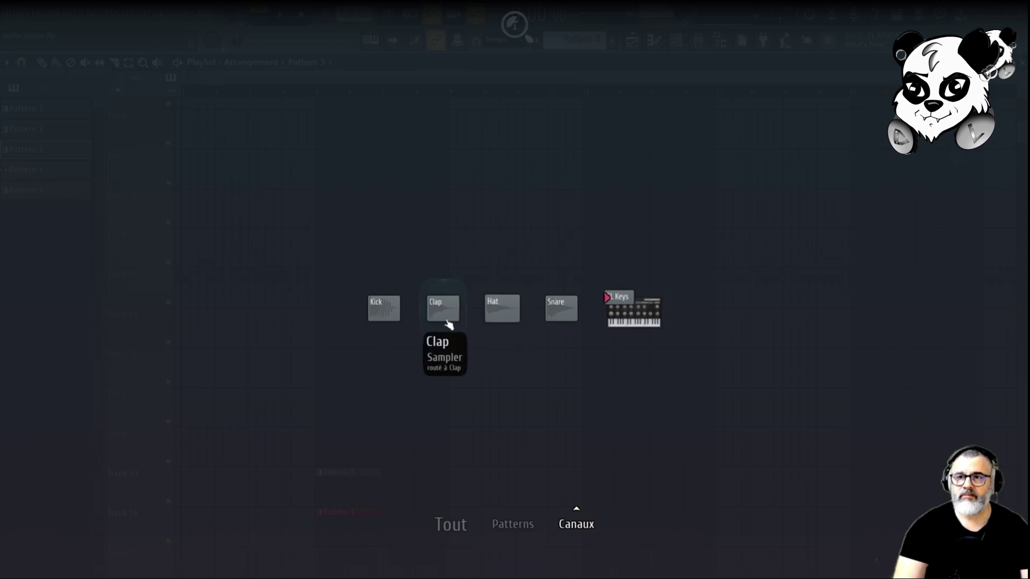
left_click(301, 356)
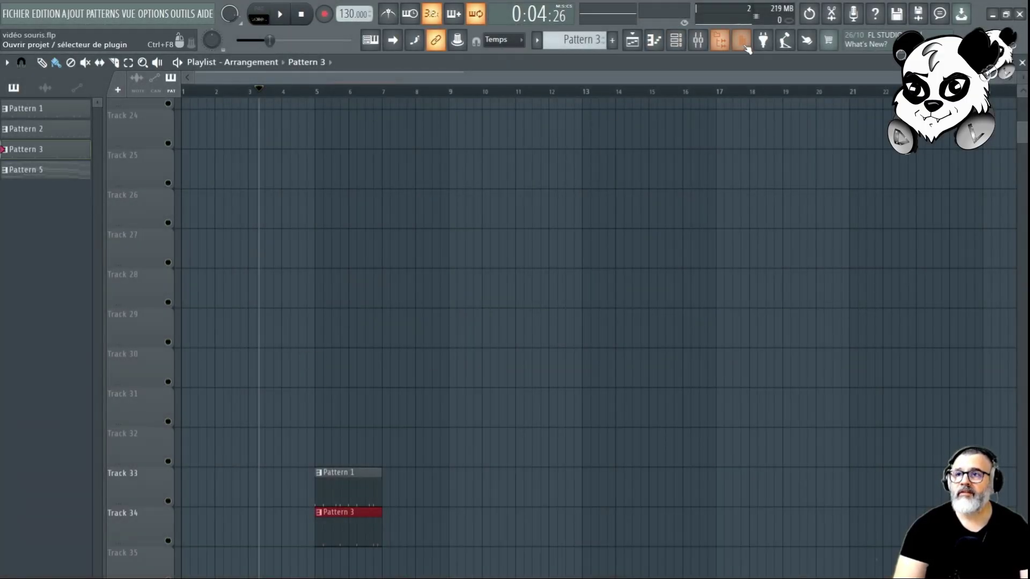
left_click(745, 42)
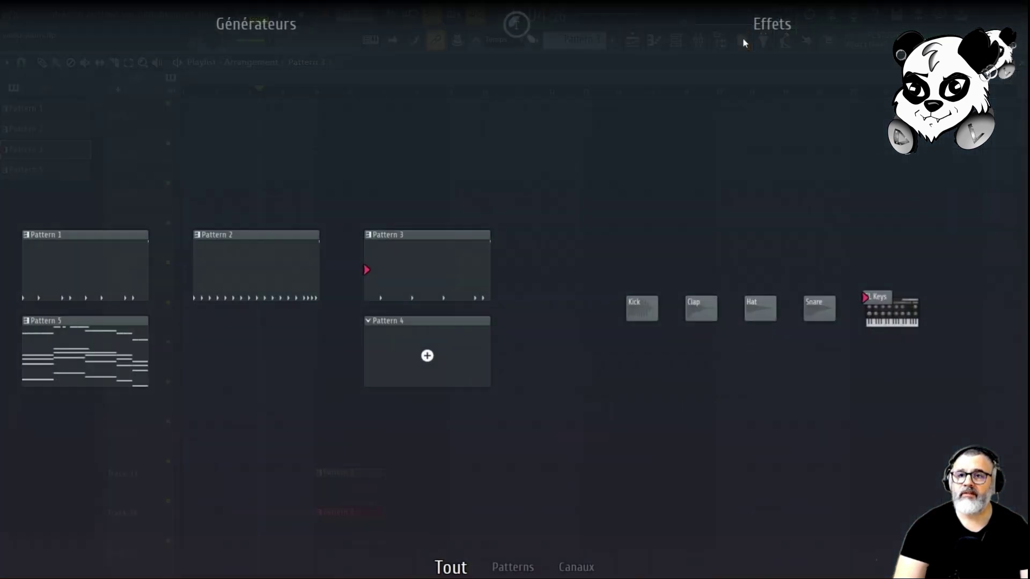
left_click(540, 444)
middle_click(534, 345)
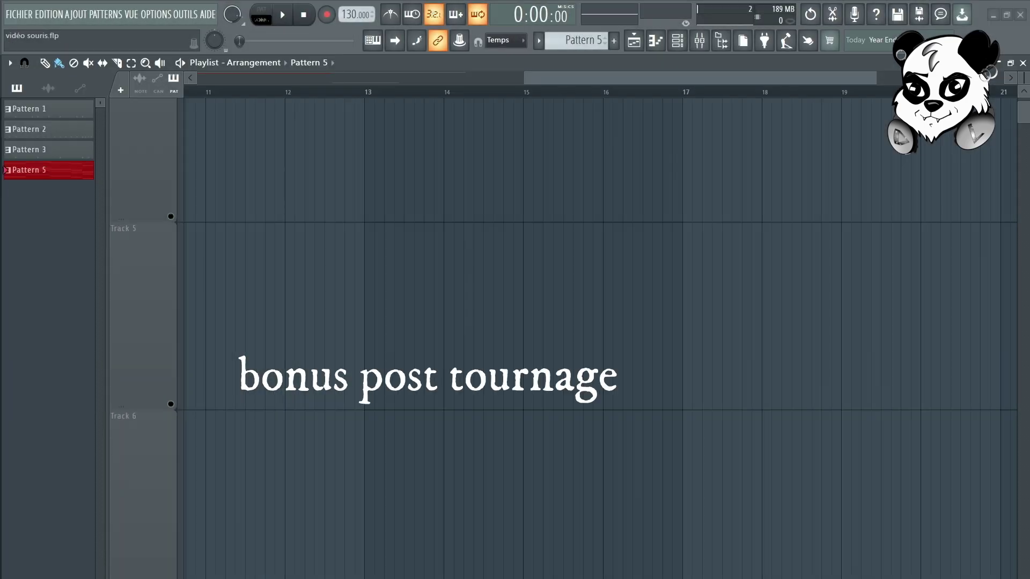
Step: Place a Pattern 5 clip at bar 13 on Track 5 and slice it into six pieces between bars 13 and 17
left_click_drag(43, 171, 366, 295)
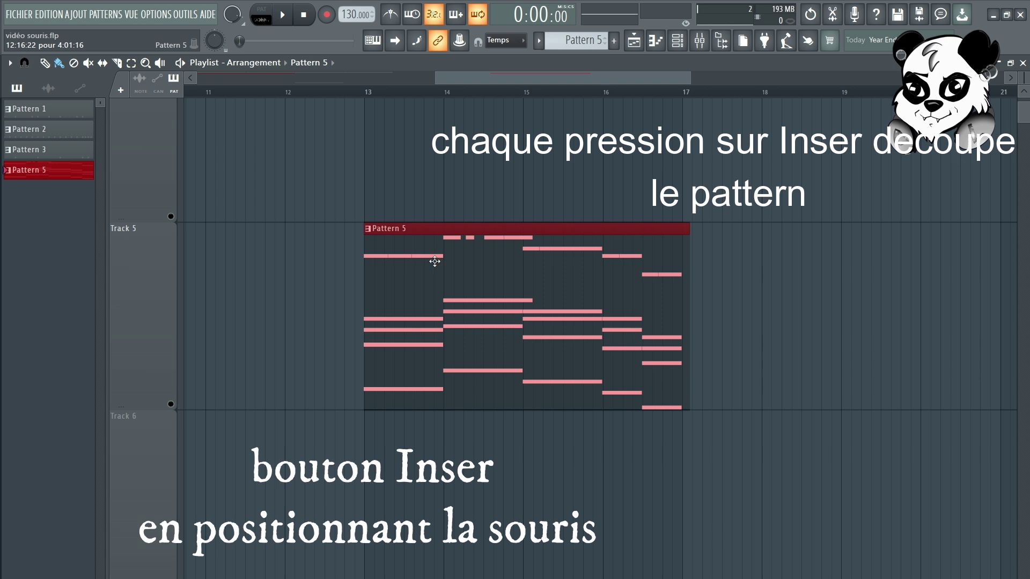
key("Insert")
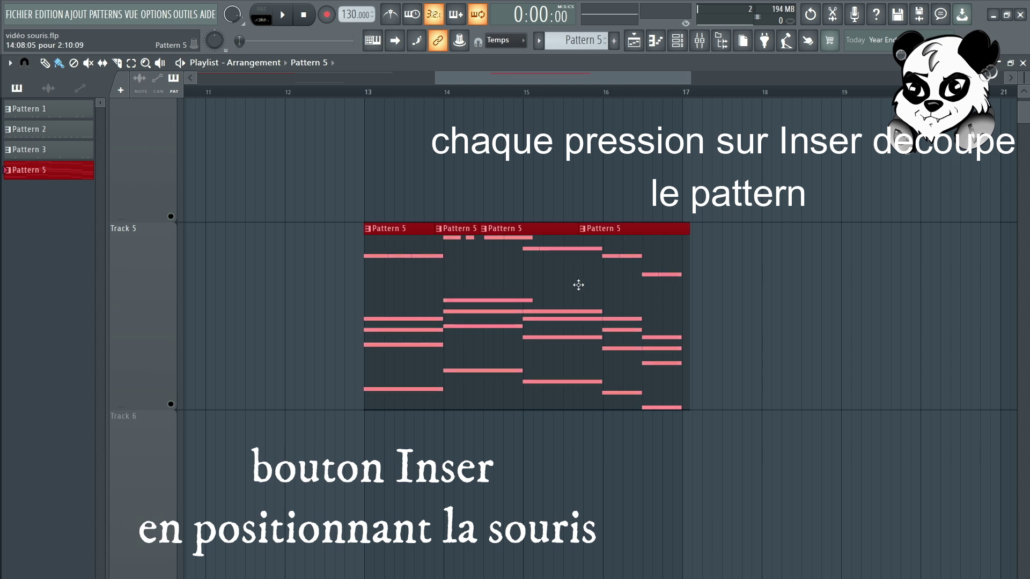
key("Insert")
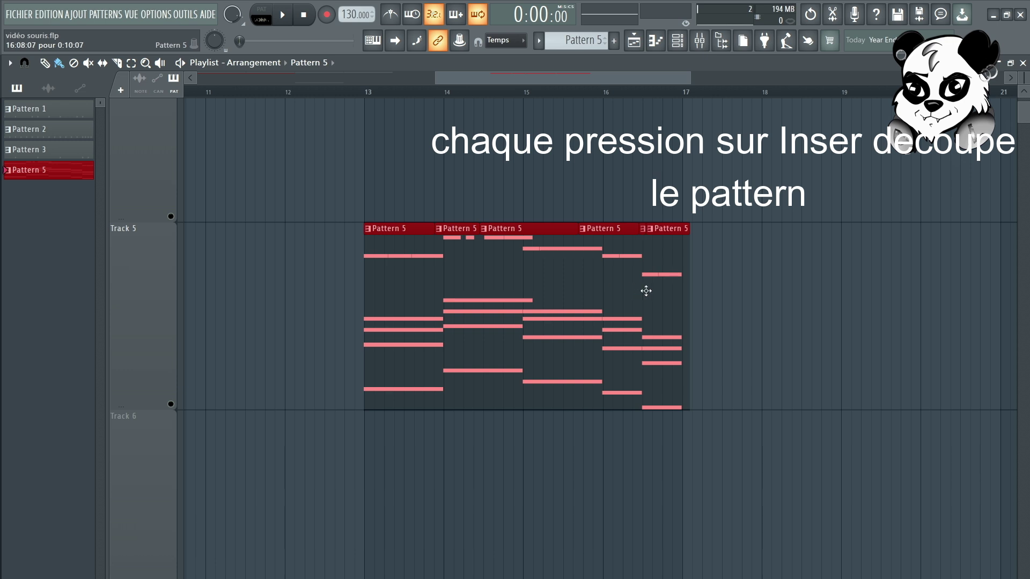